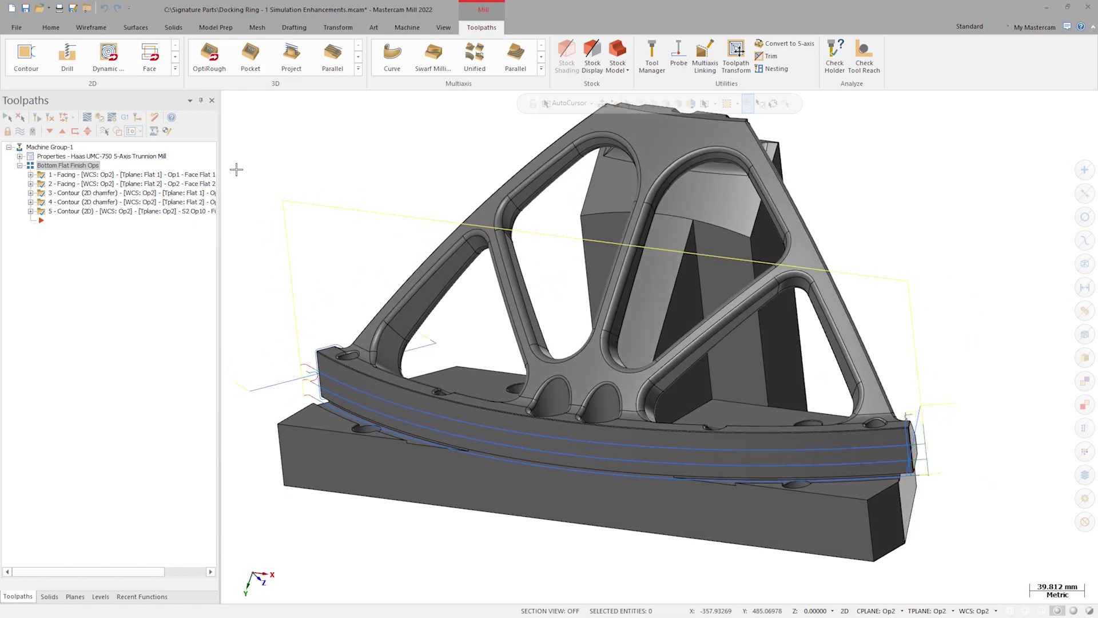
Hide level 2 Stock so the stock body disappears, and bring back the operations list.
left_click(99, 597)
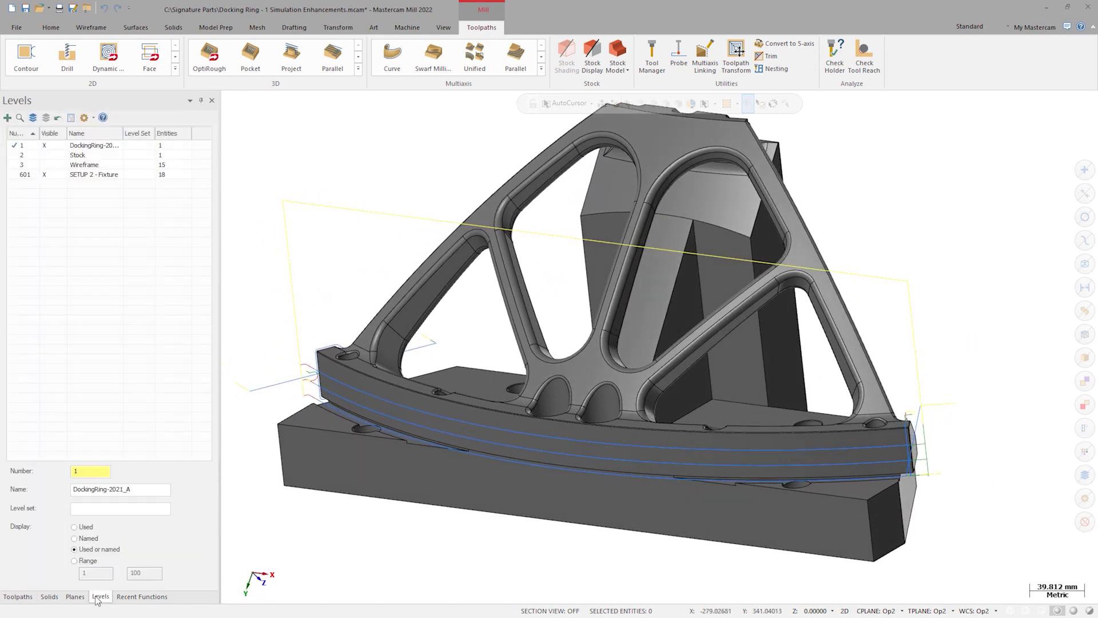
left_click(46, 155)
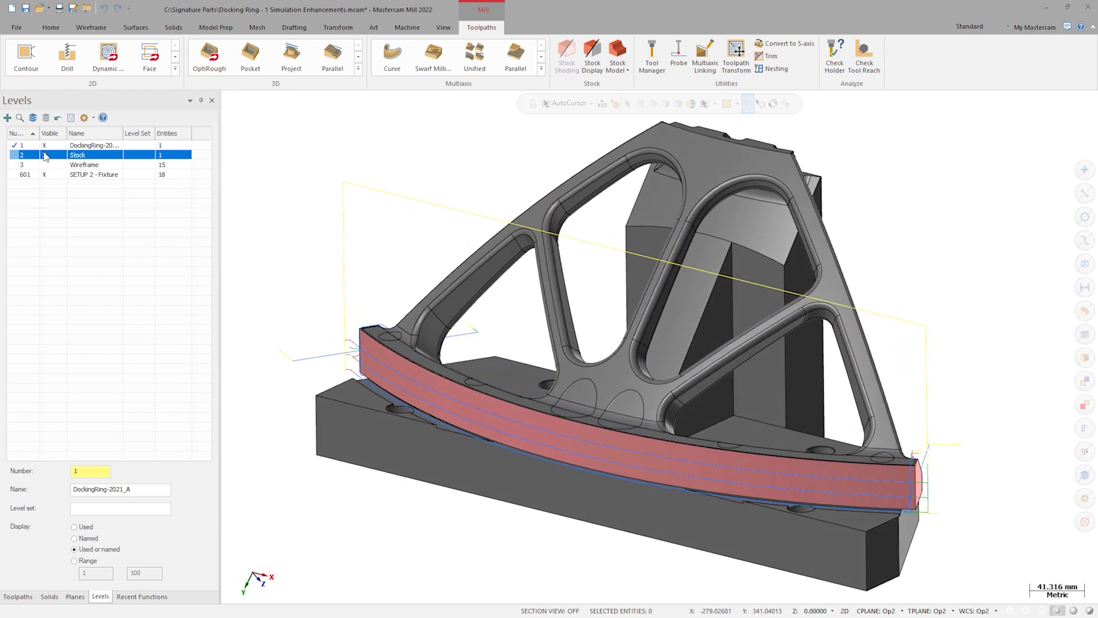
left_click(45, 155)
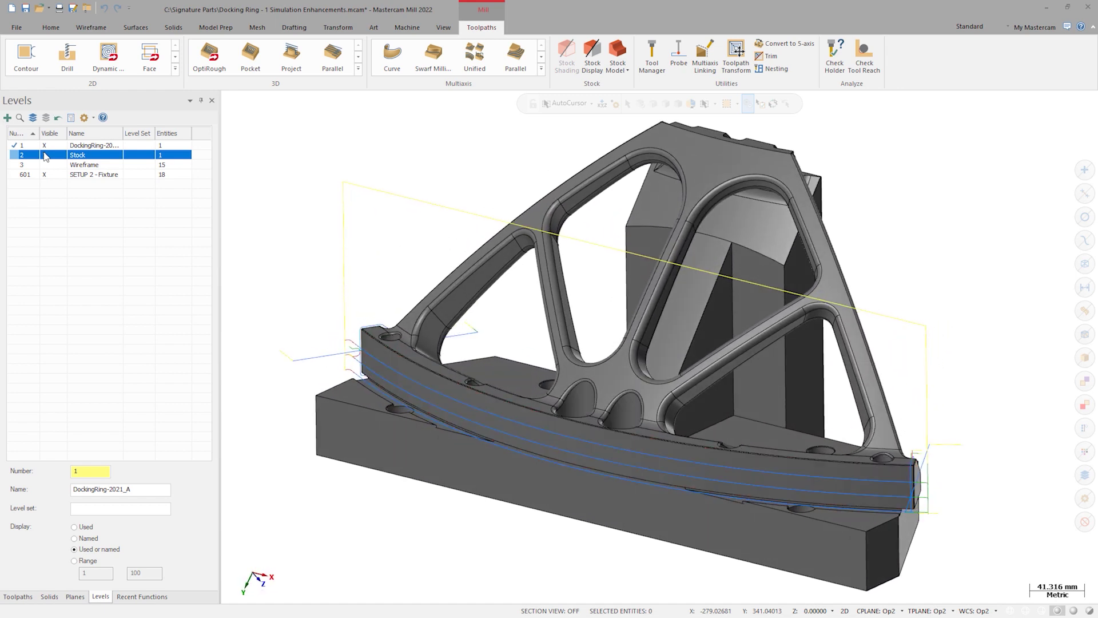
left_click(23, 596)
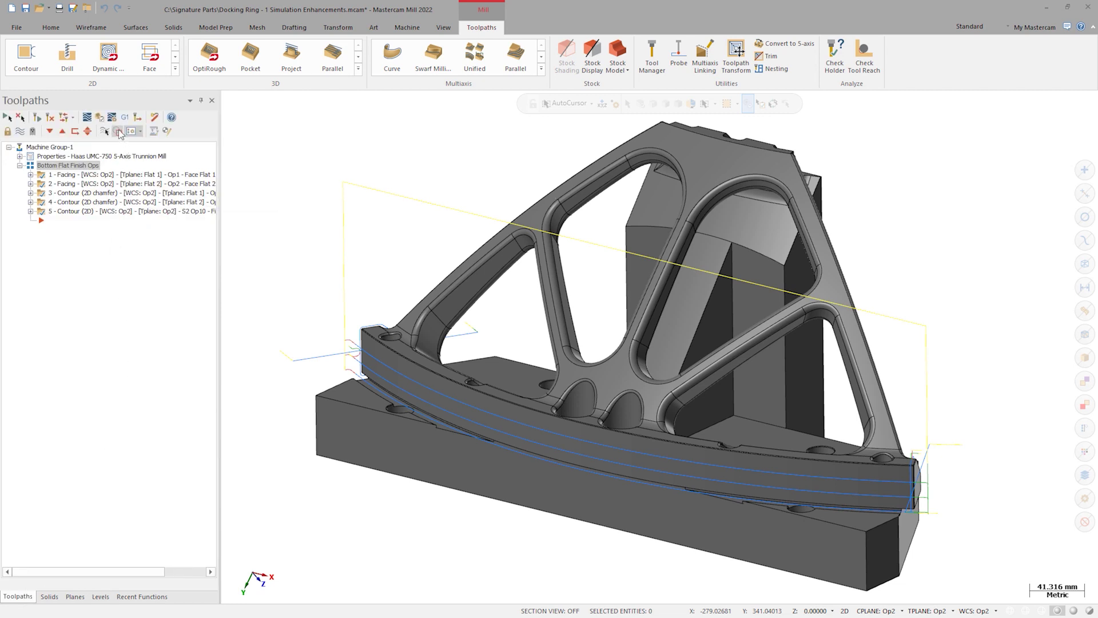
Use level 601 SETUP 2 - Fixture as the simulator fixture and launch Verify.
left_click(113, 118)
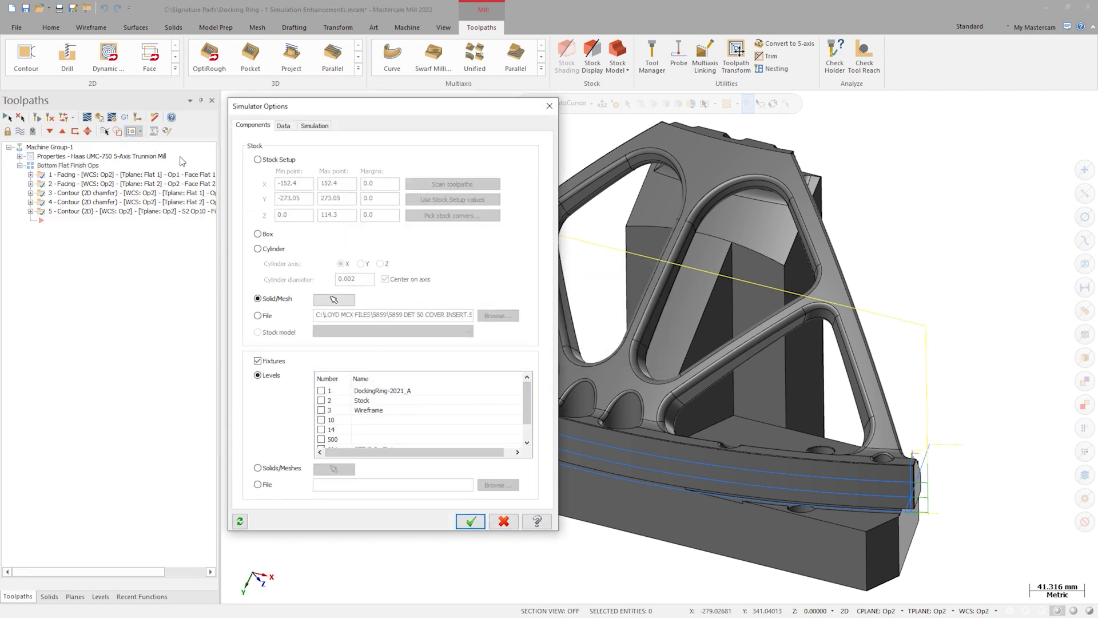
scroll(399, 429, "down", 1)
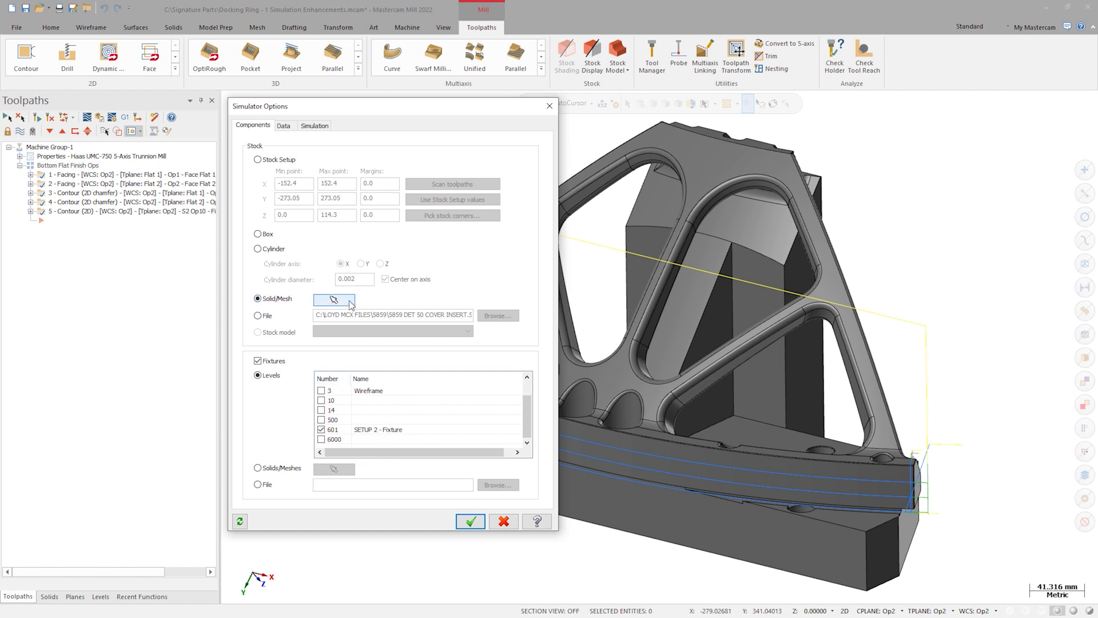
left_click(464, 517)
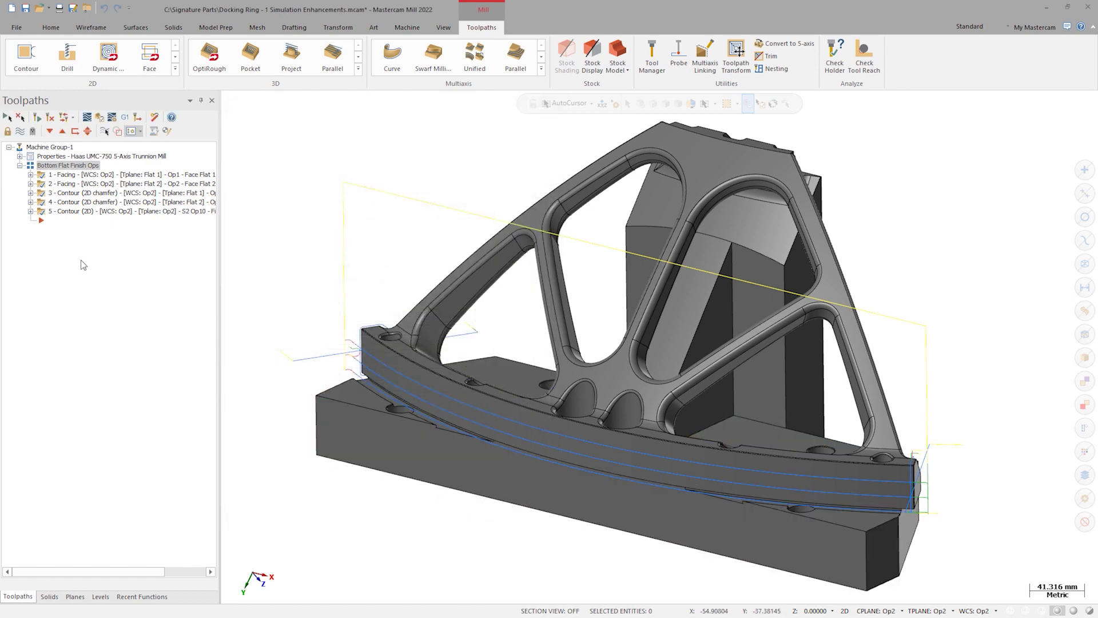
left_click(100, 119)
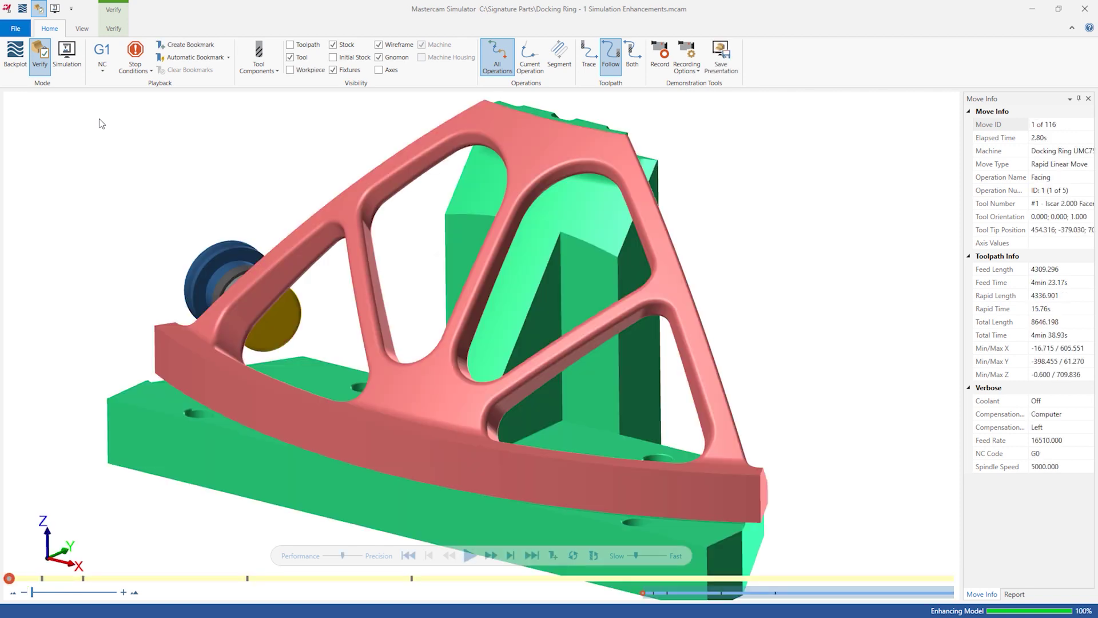
Enable stop conditions and play verification through all 116 moves, resuming after each operation pause.
left_click(143, 71)
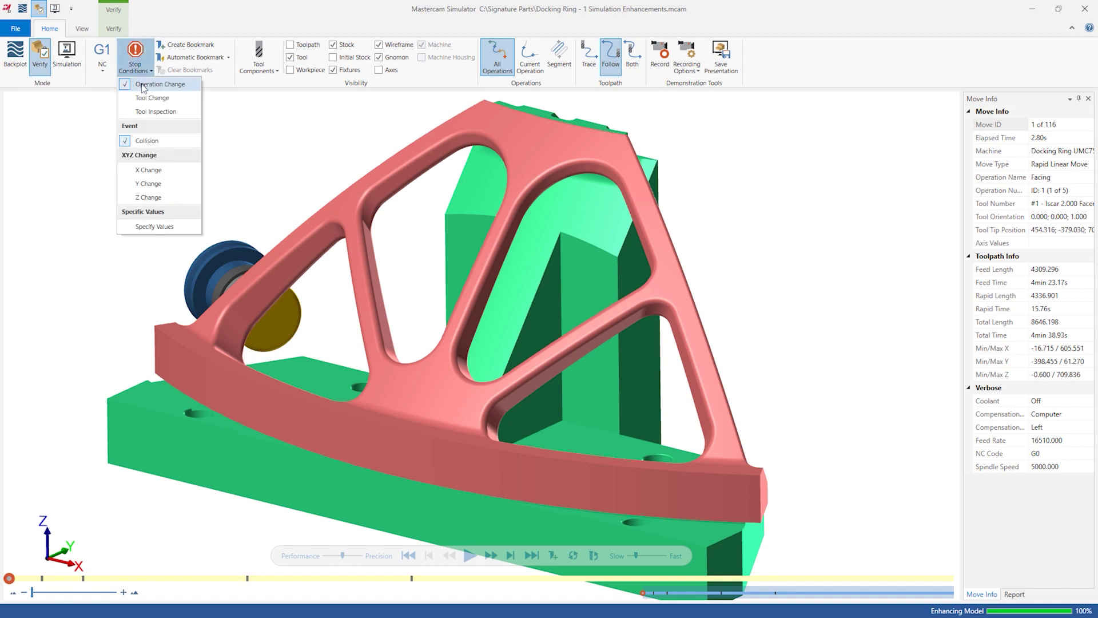
left_click(138, 52)
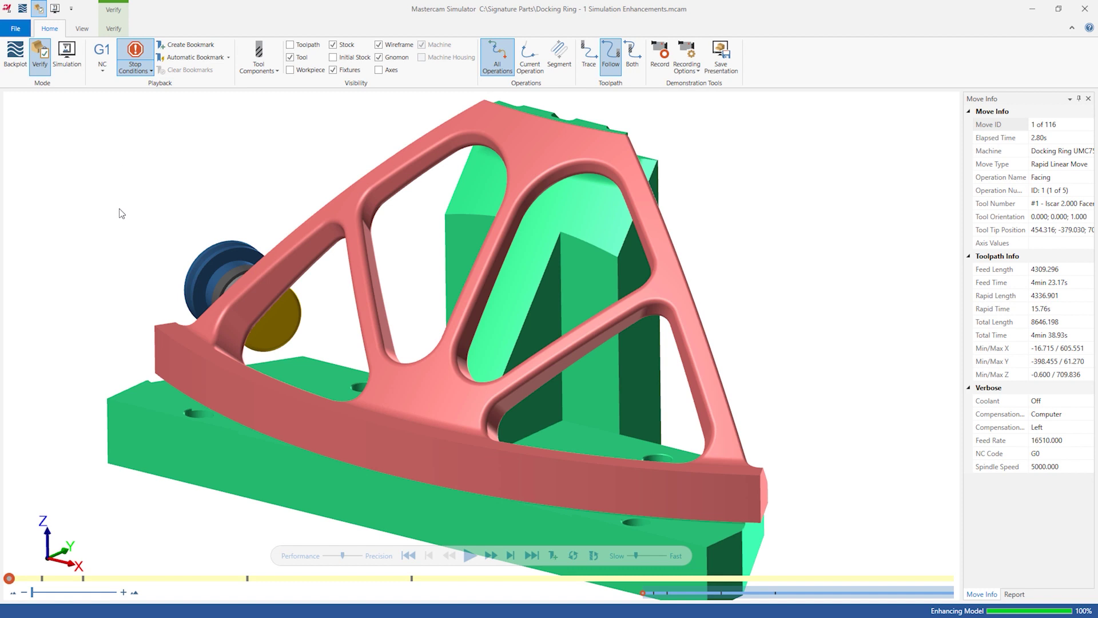
left_click(470, 554)
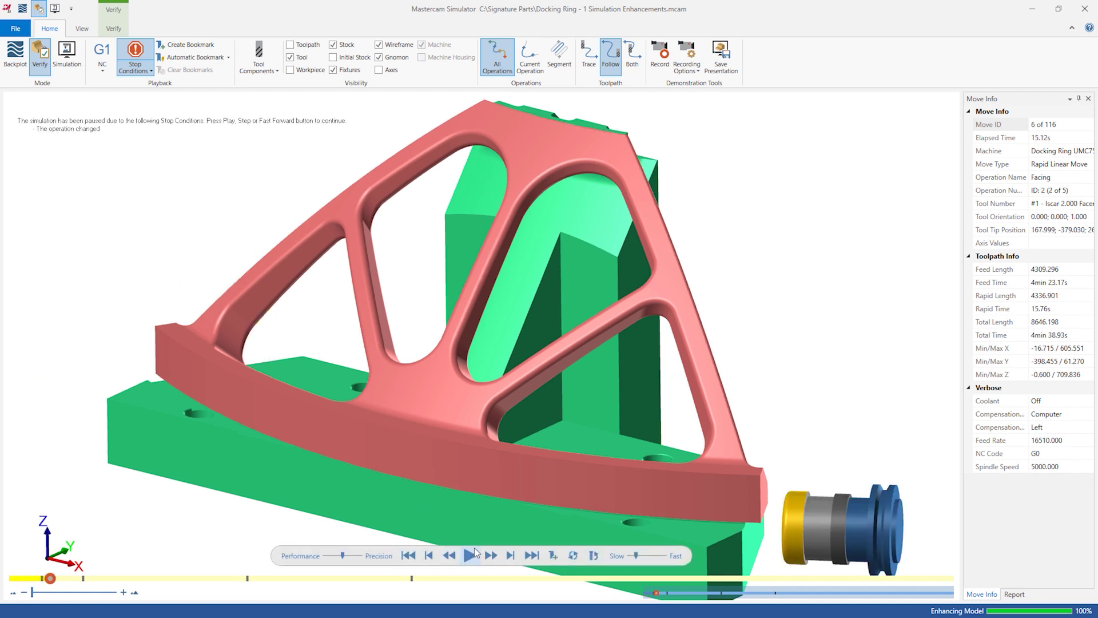
left_click(467, 556)
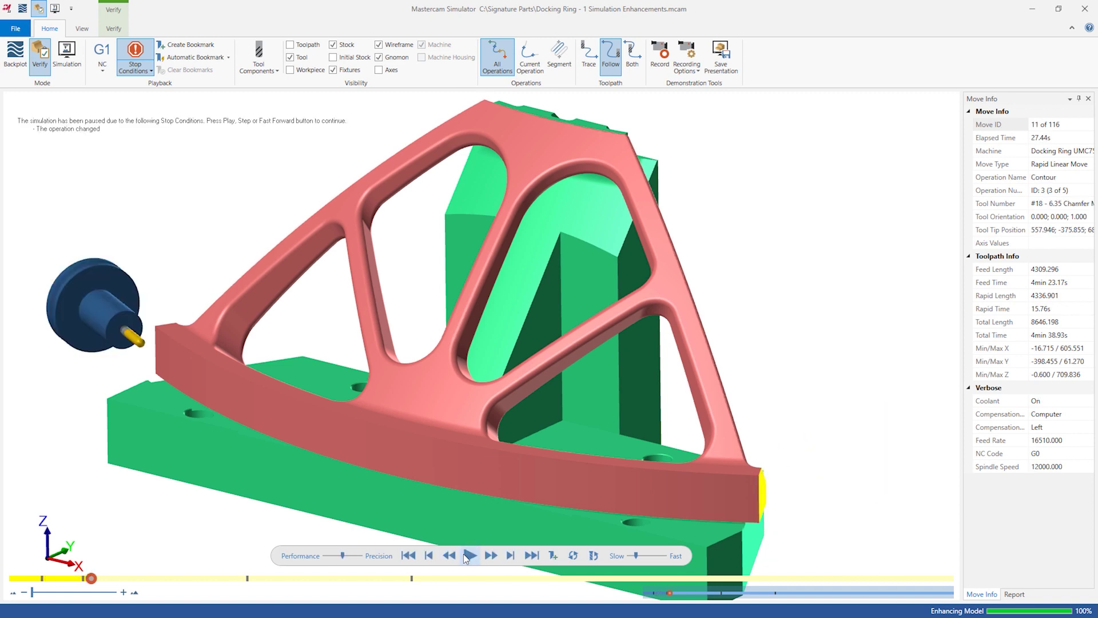
left_click(468, 556)
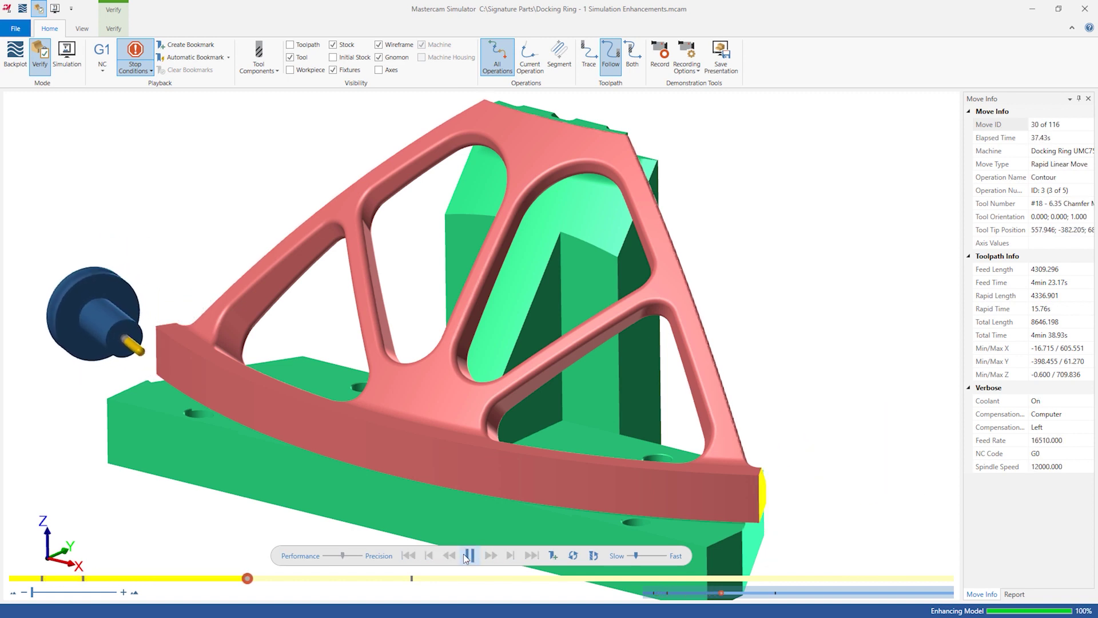
left_click(467, 555)
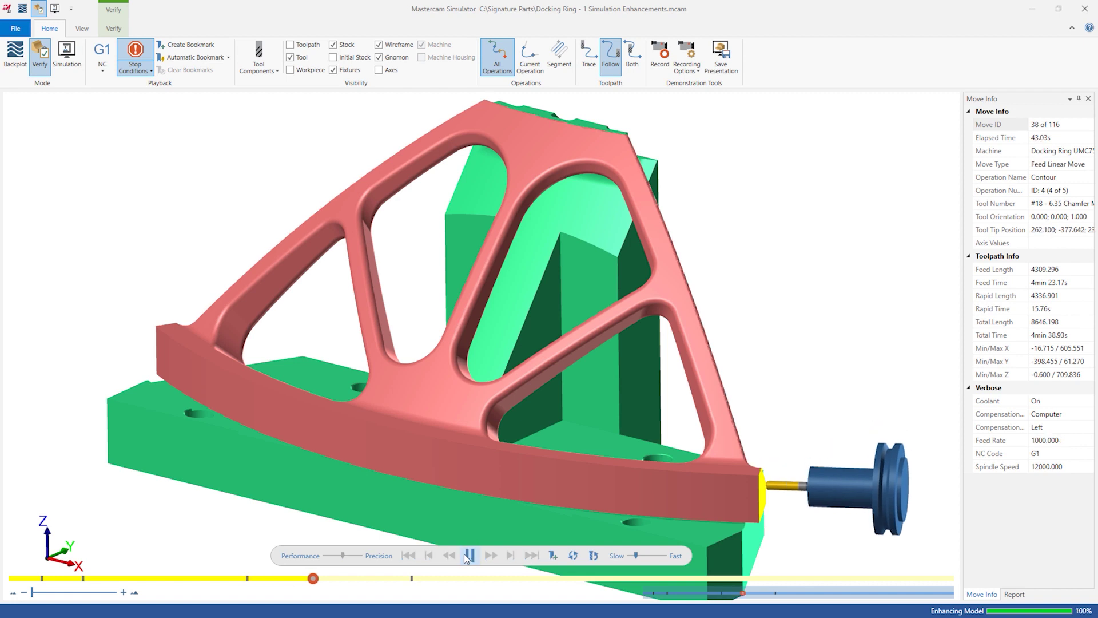
left_click(468, 556)
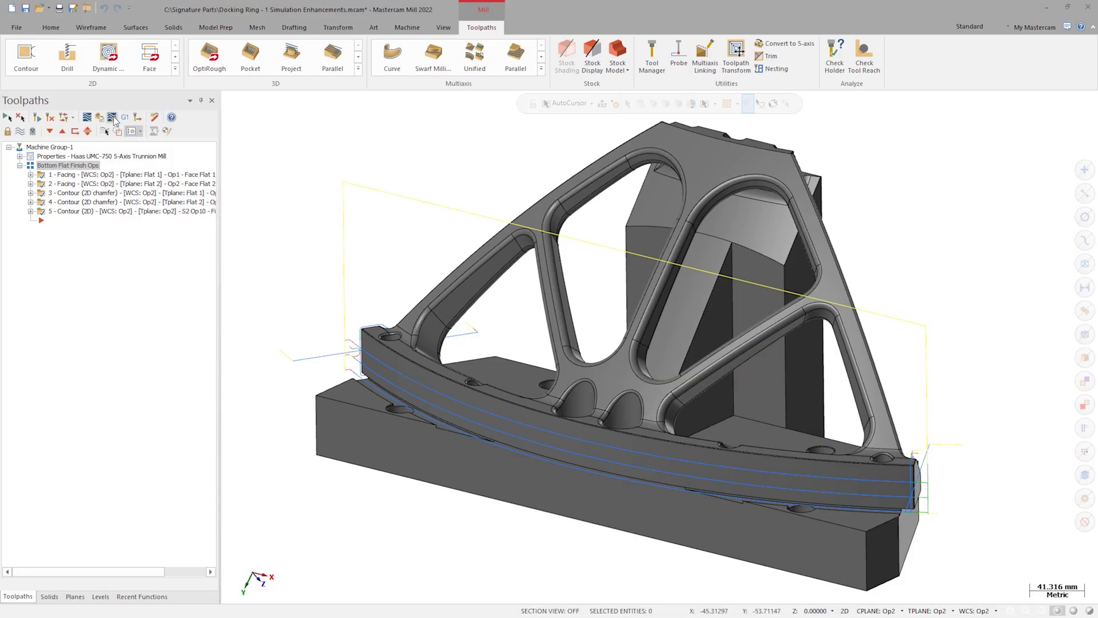
Simulate on the Docking Ring UMC750 machine, positioned by XYZ translation values.
left_click(113, 118)
left_click(322, 130)
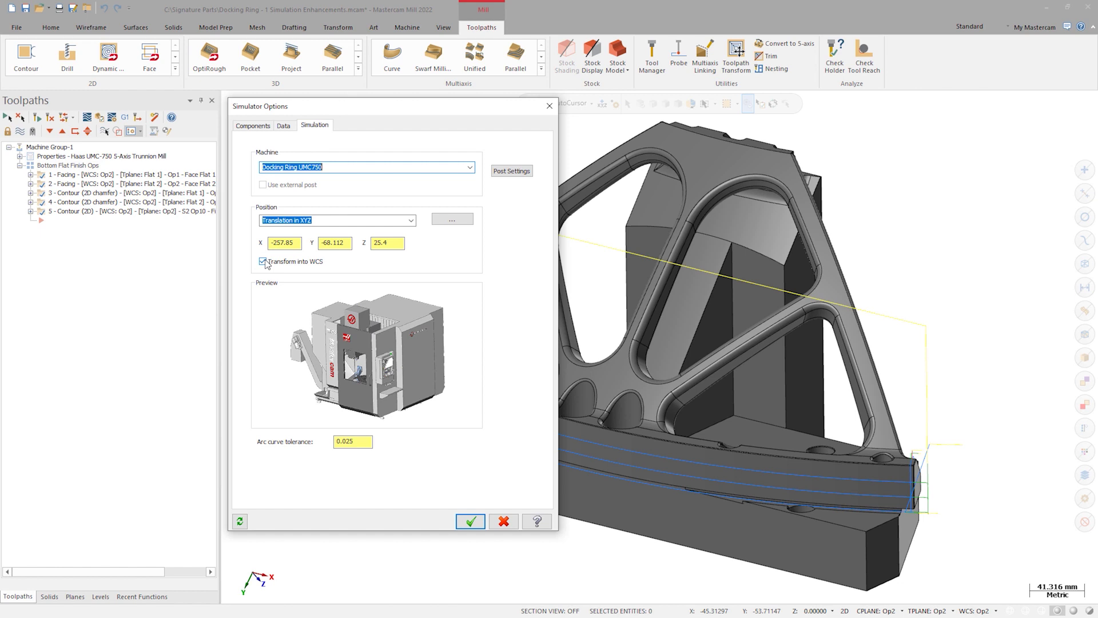
left_click(470, 521)
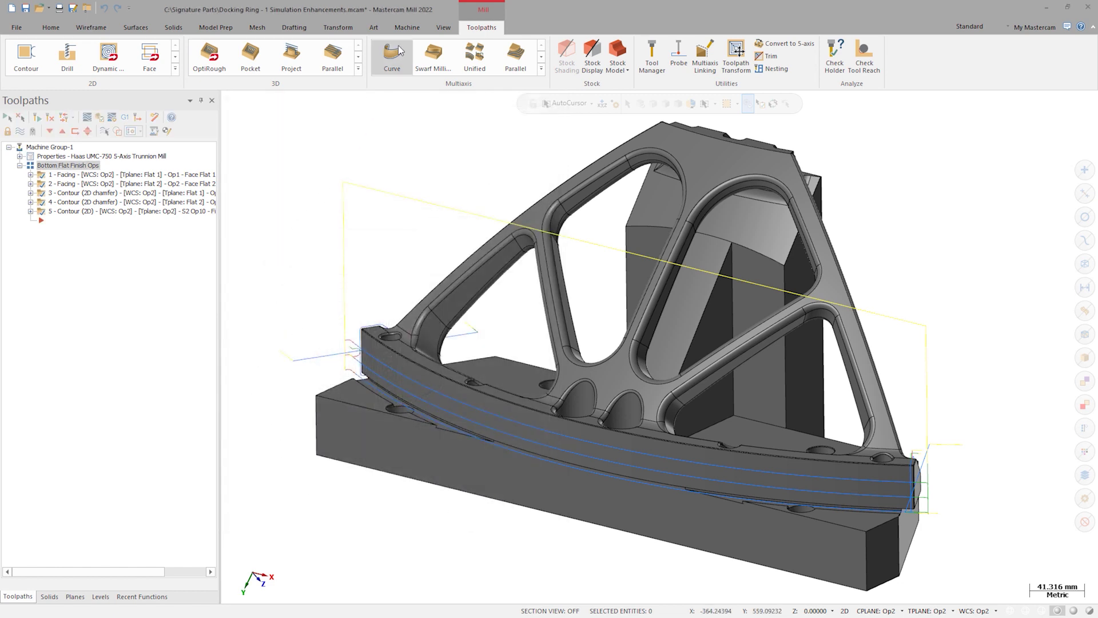
left_click(407, 27)
Run full machine simulation and measure the 28.575 gap from table to fixture underside.
left_click(325, 53)
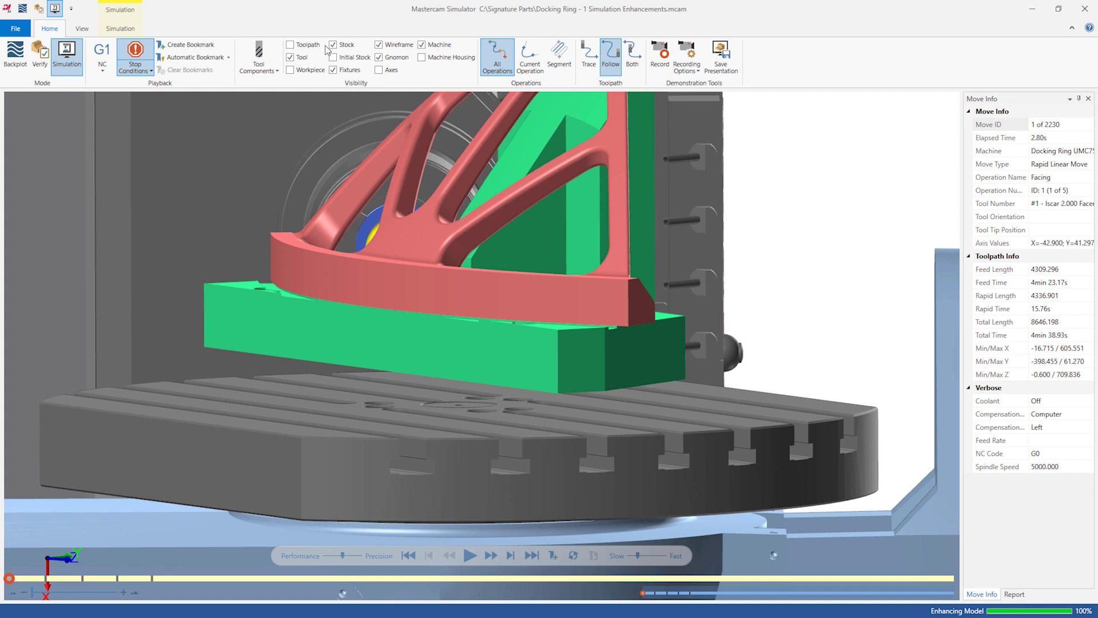
left_click(117, 28)
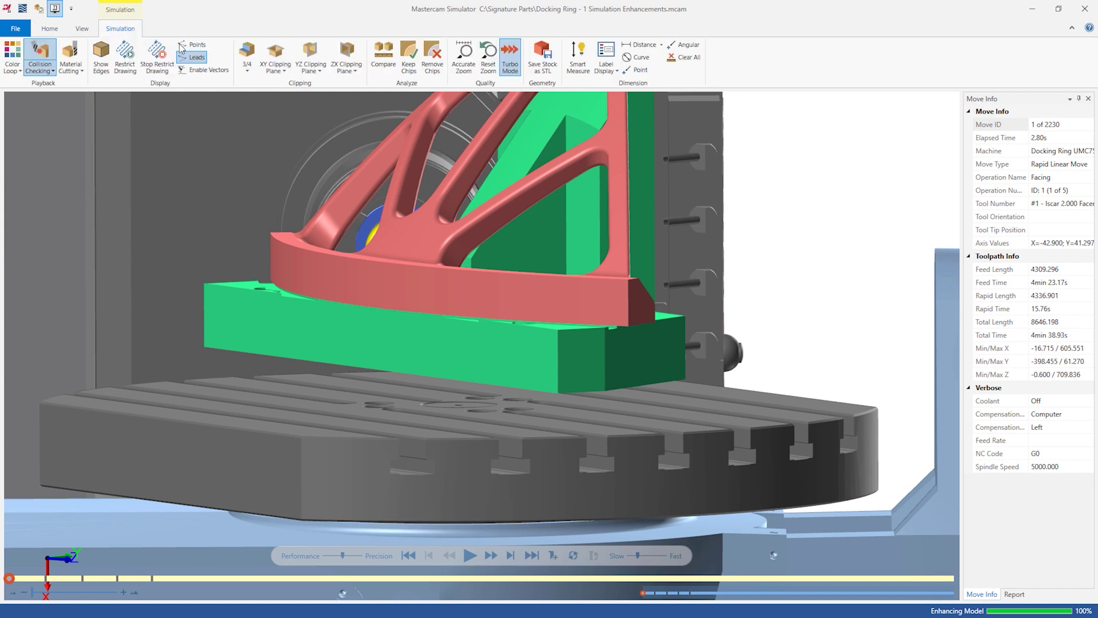
left_click(663, 44)
left_click(665, 84)
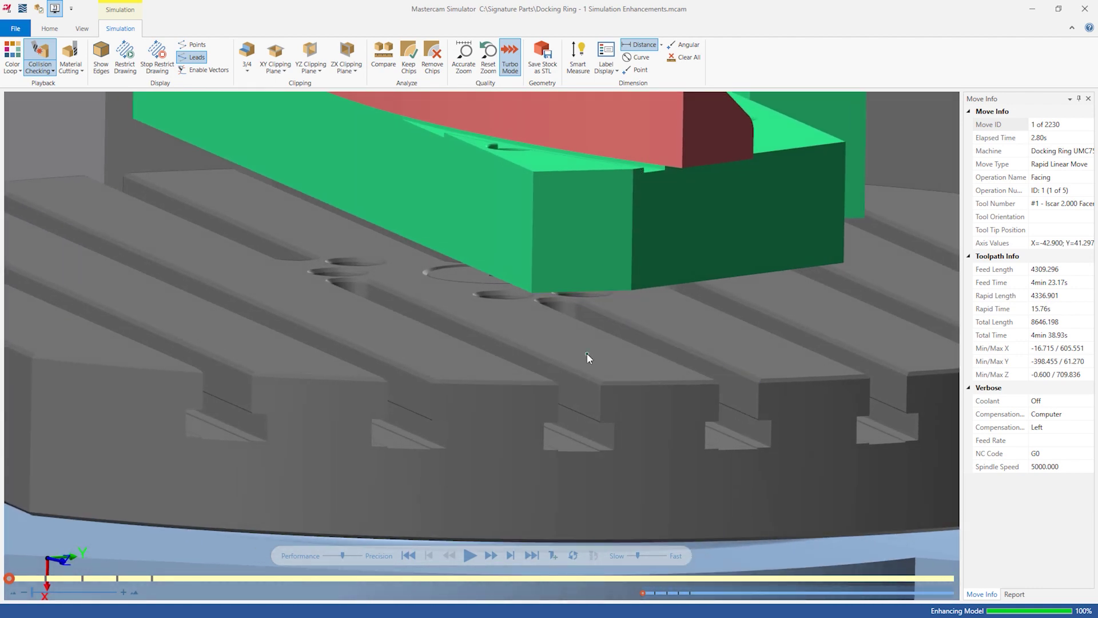
left_click(587, 347)
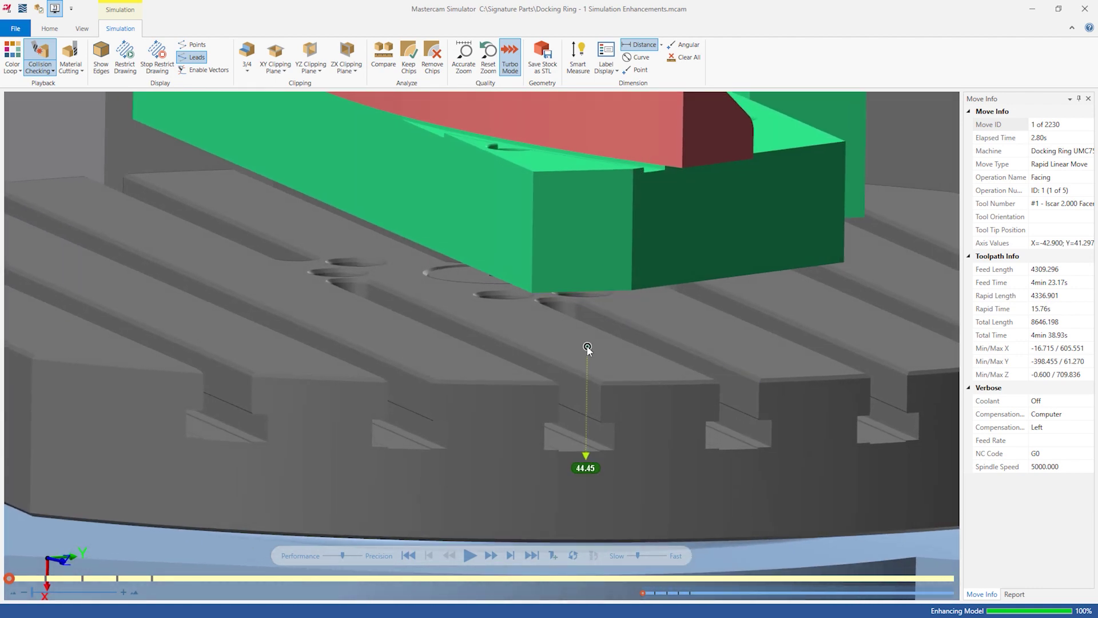
middle_click_drag(587, 345, 596, 184)
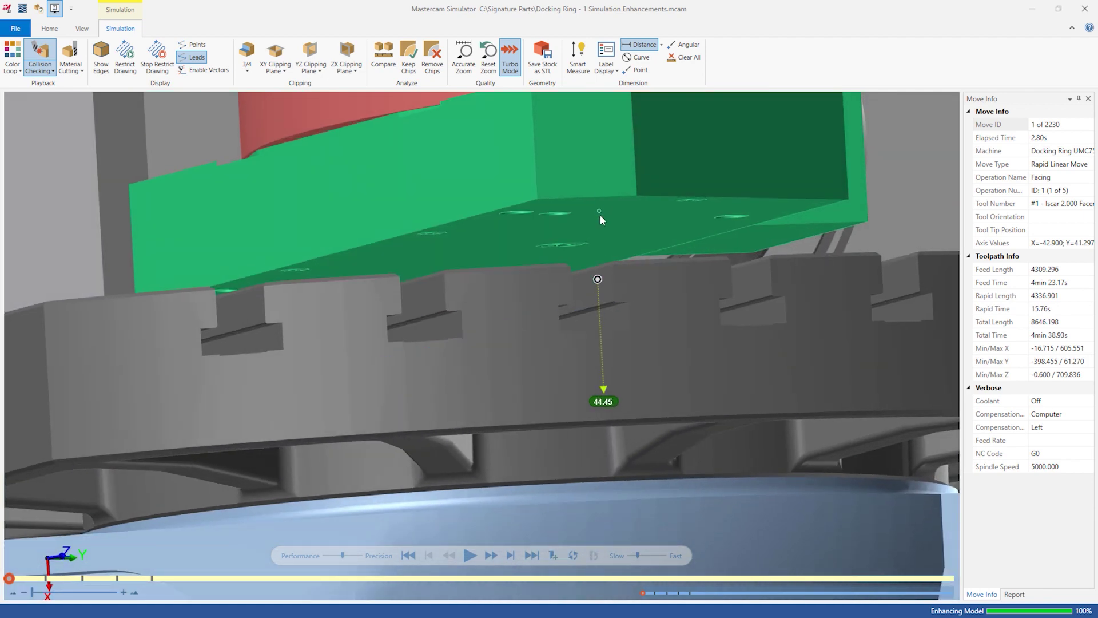
left_click(599, 215)
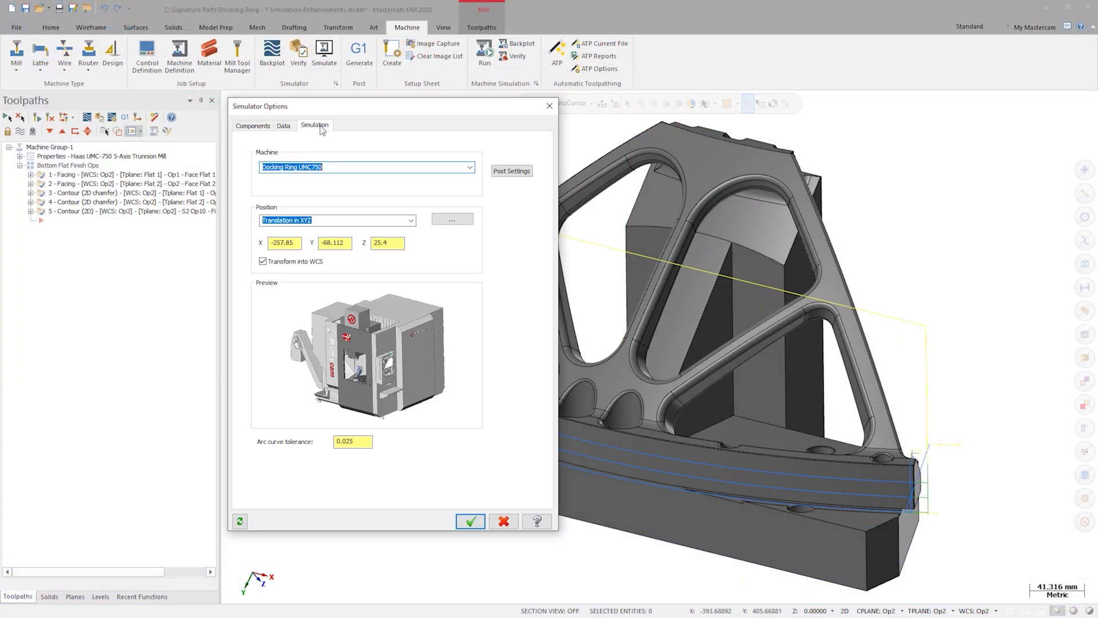
Change the machine setup's Z translation offset so the fixture sits on the table.
left_click(396, 244)
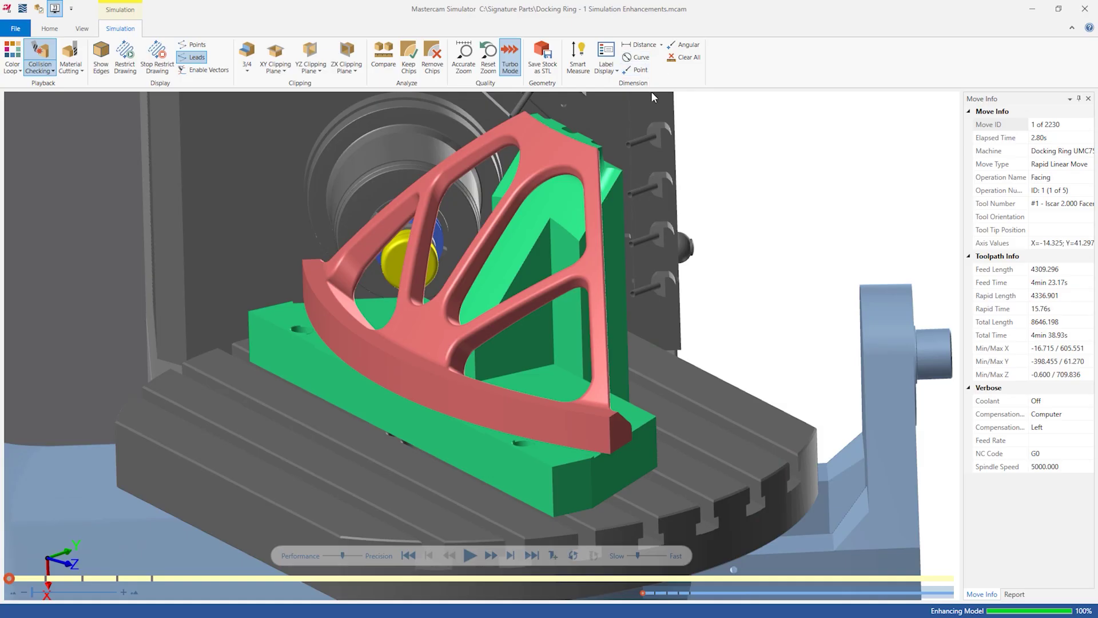
Dimension the hole edge radius as R10.3 with the Curve measurement.
left_click(638, 57)
middle_click_drag(528, 166, 365, 284)
scroll(365, 283, "up", 2)
scroll(381, 307, "up", 3)
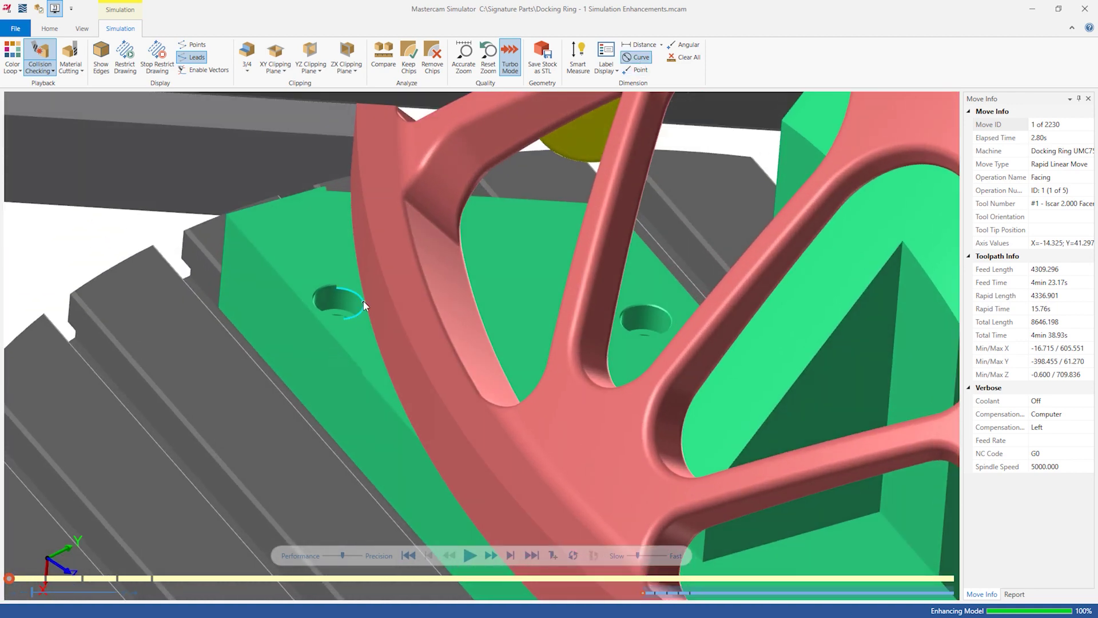
left_click(363, 307)
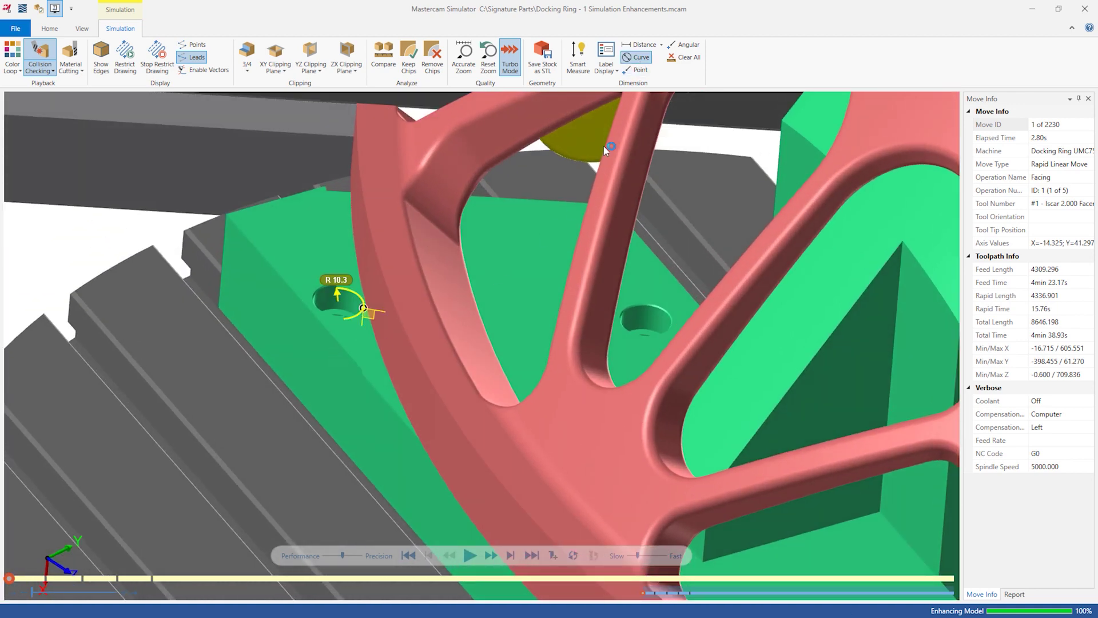
Smart-measure clearances of 13.46, 17.51 and 24.14 at the rib and spokes.
left_click(578, 58)
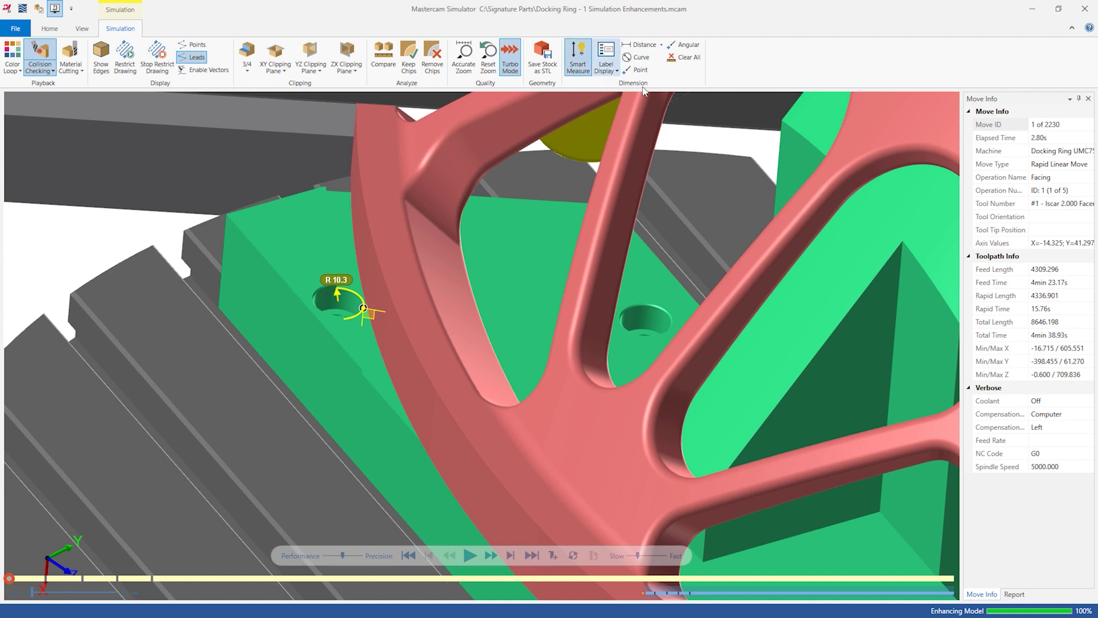
left_click(907, 115)
left_click(738, 274)
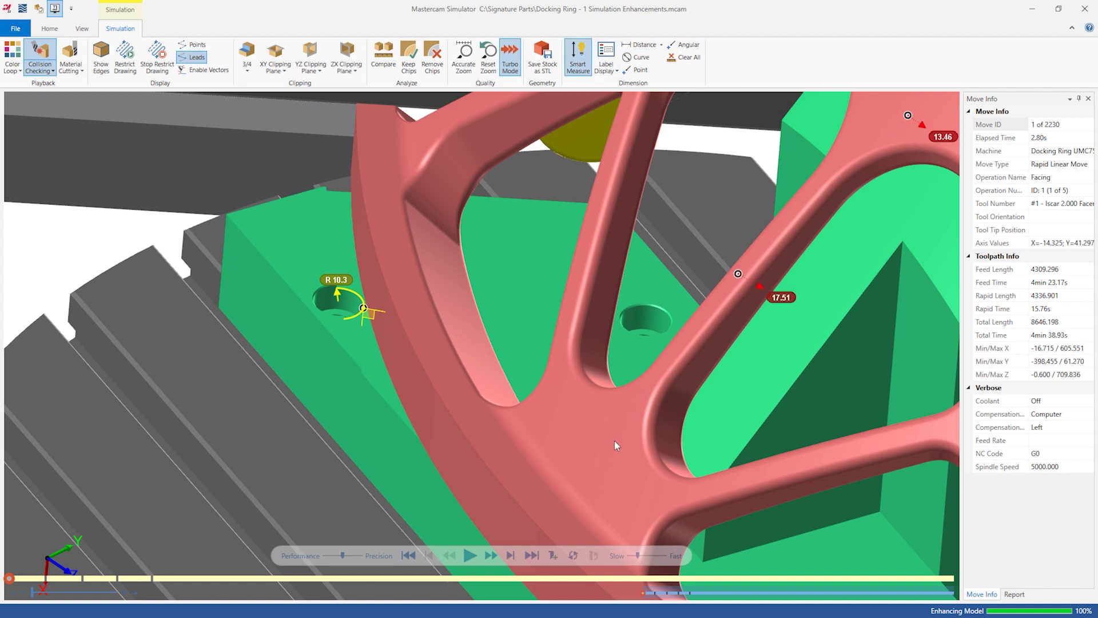
left_click(600, 448)
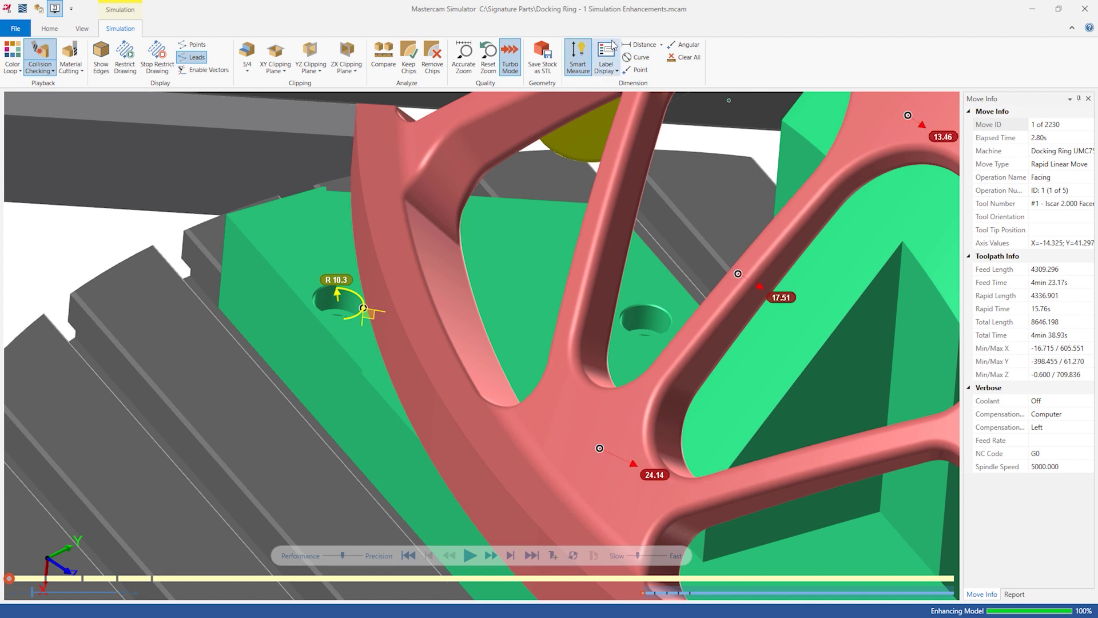
left_click(577, 57)
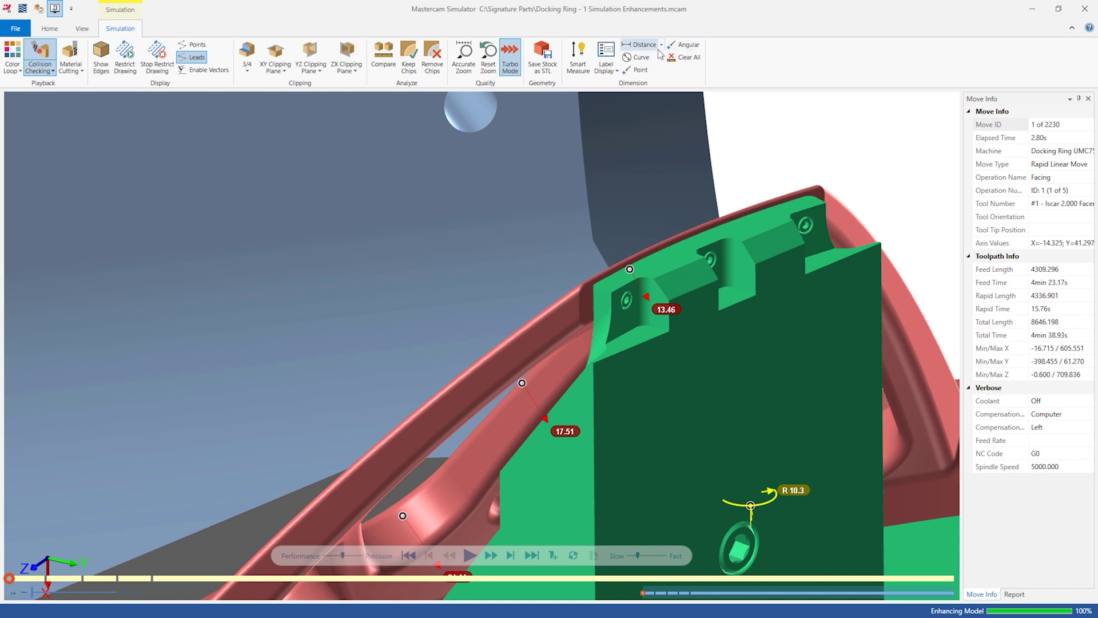
Measure the 135° angle on the fixture with the Angular tool.
left_click(684, 44)
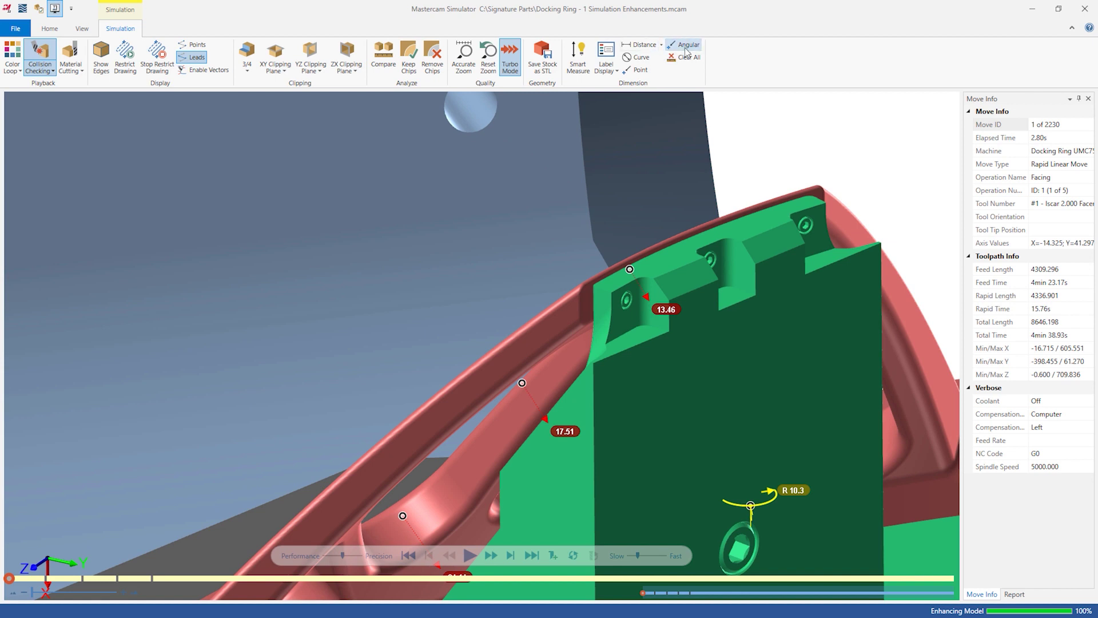
left_click(766, 231)
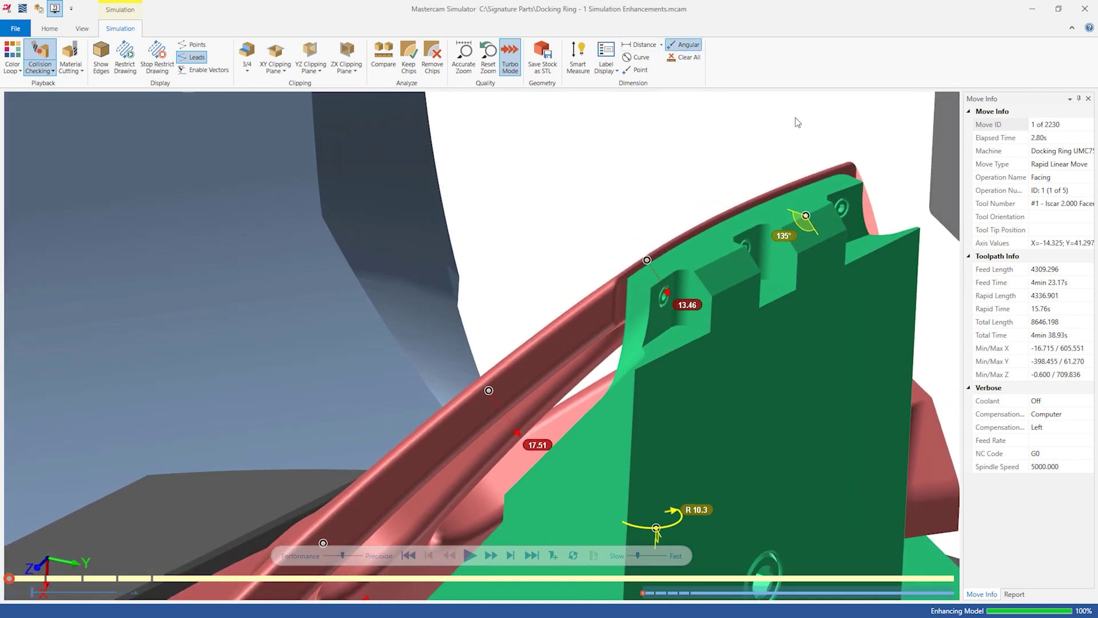
left_click(686, 44)
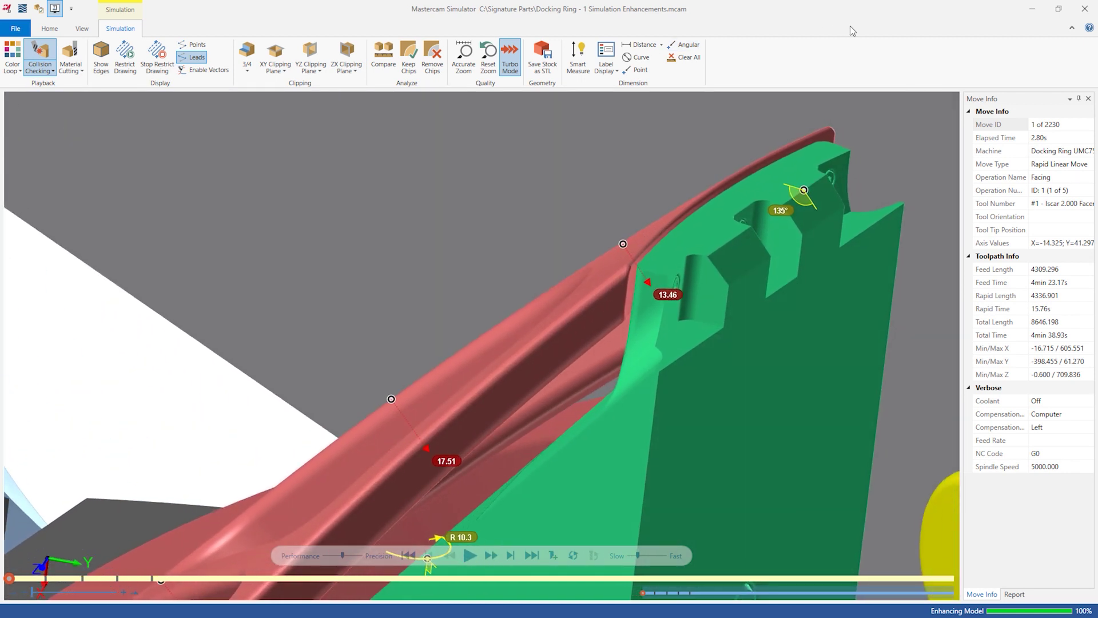
left_click(612, 54)
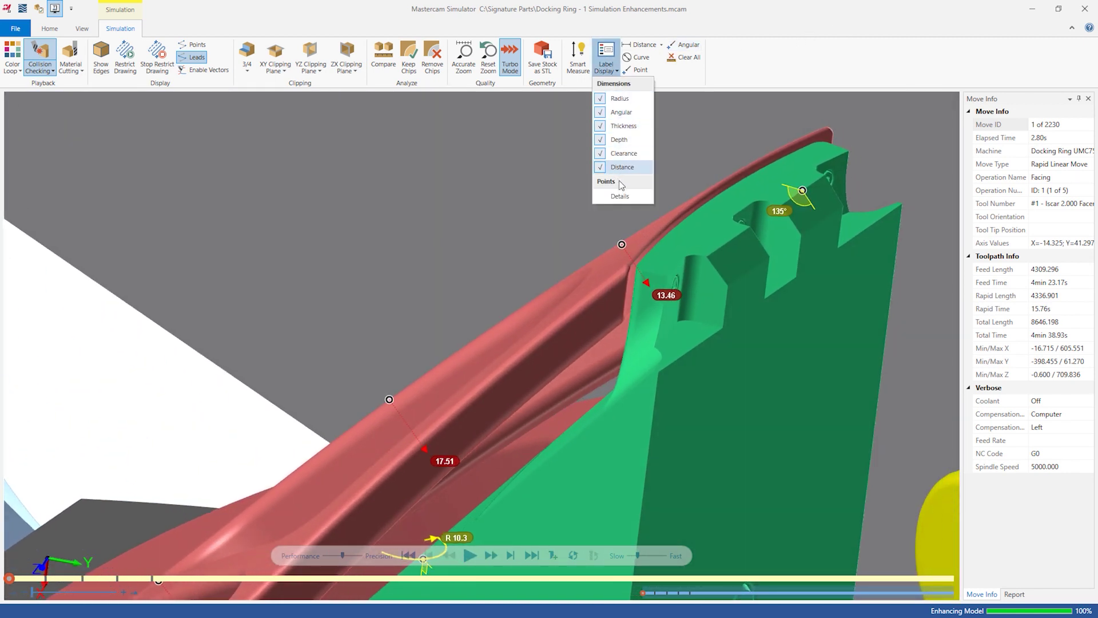
Briefly show, then hide, point position and deviation details on the measurement labels.
left_click(620, 196)
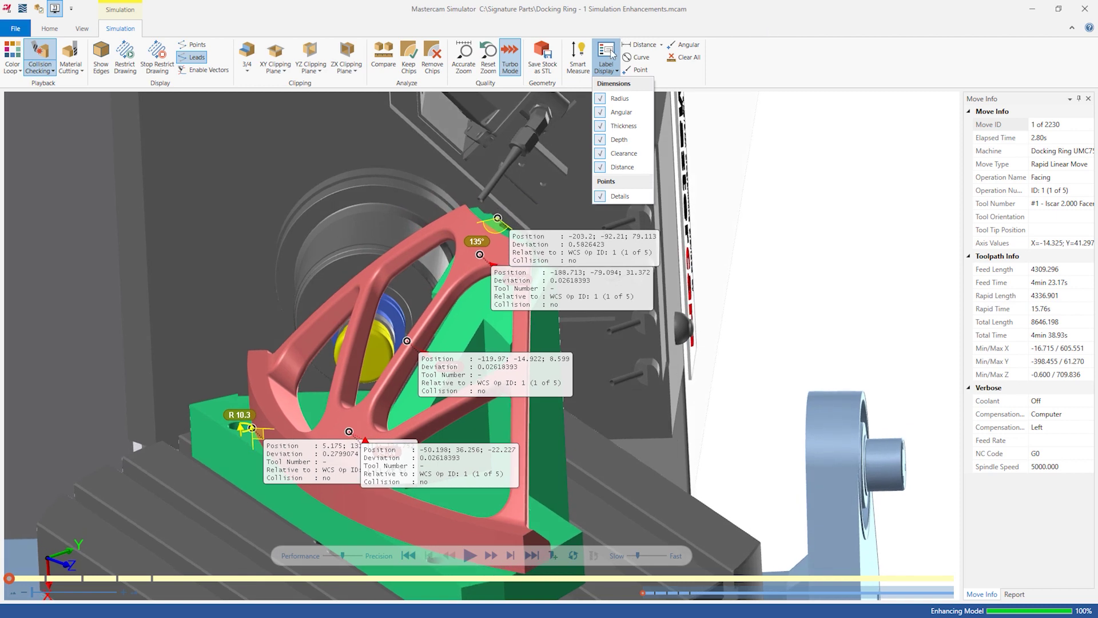
left_click(616, 198)
left_click(606, 26)
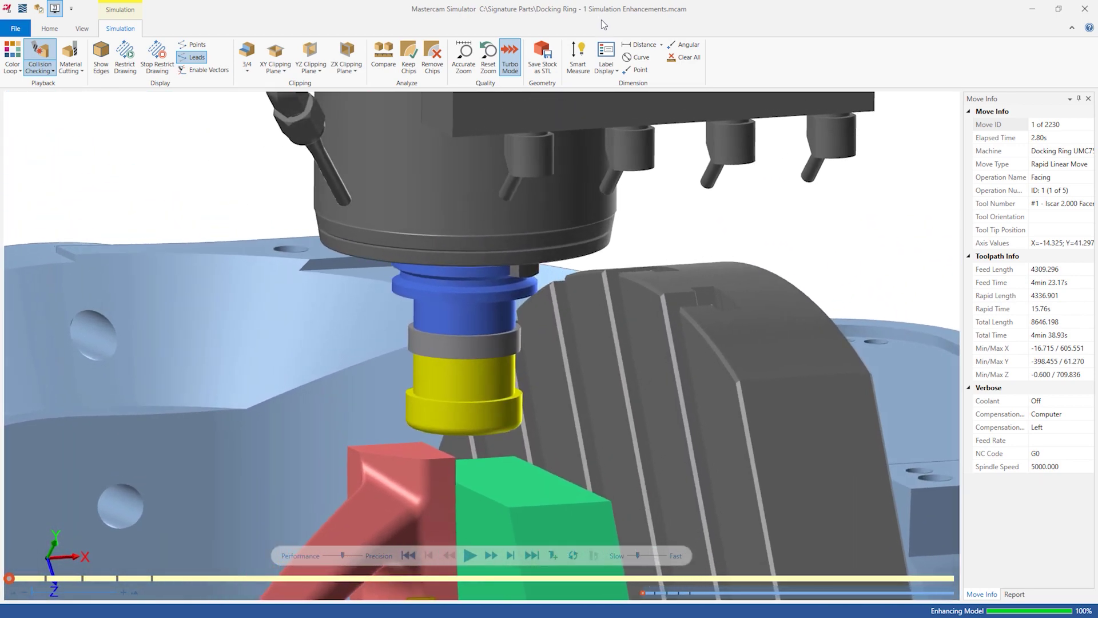
left_click(643, 48)
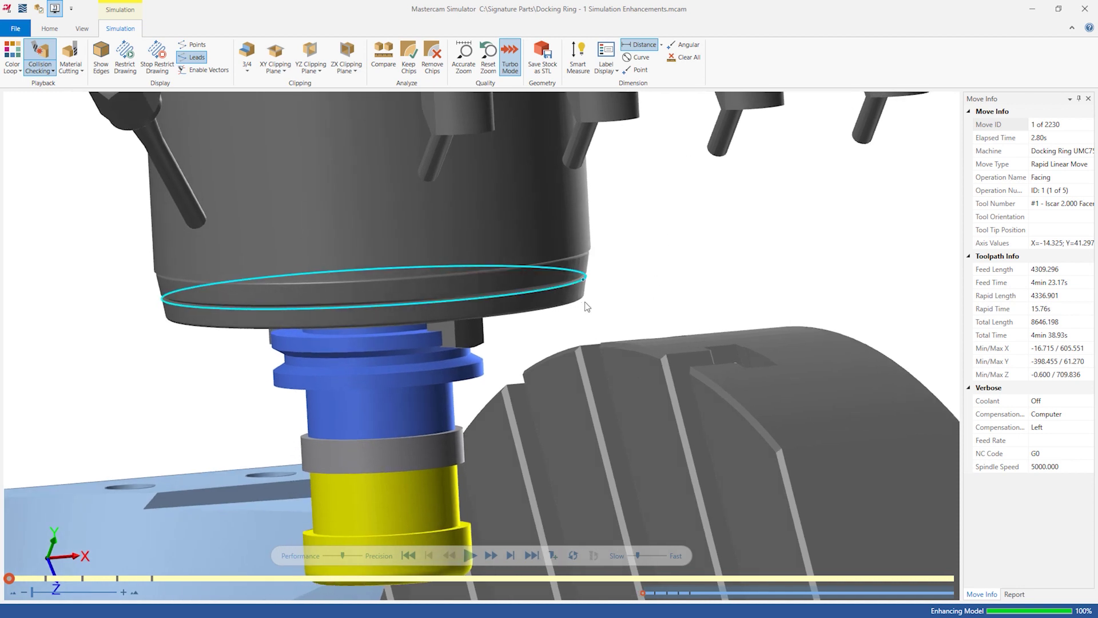
Track spindle-rim-to-fixture distance over the first moves, then rewind to move 1 and clear all dimensions.
left_click(590, 301)
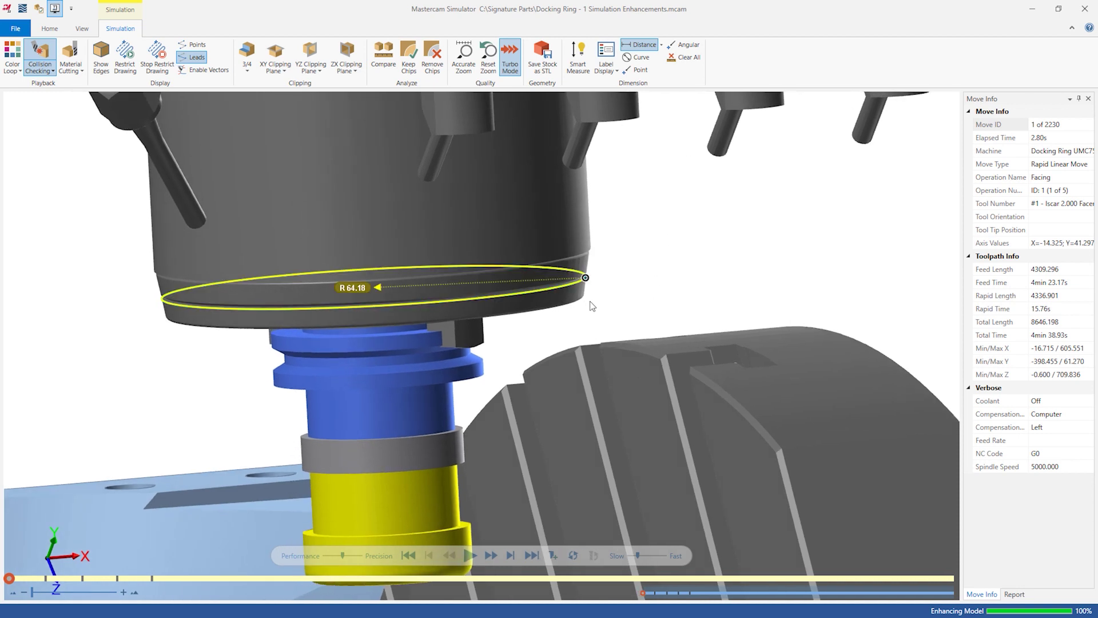
left_click(609, 343)
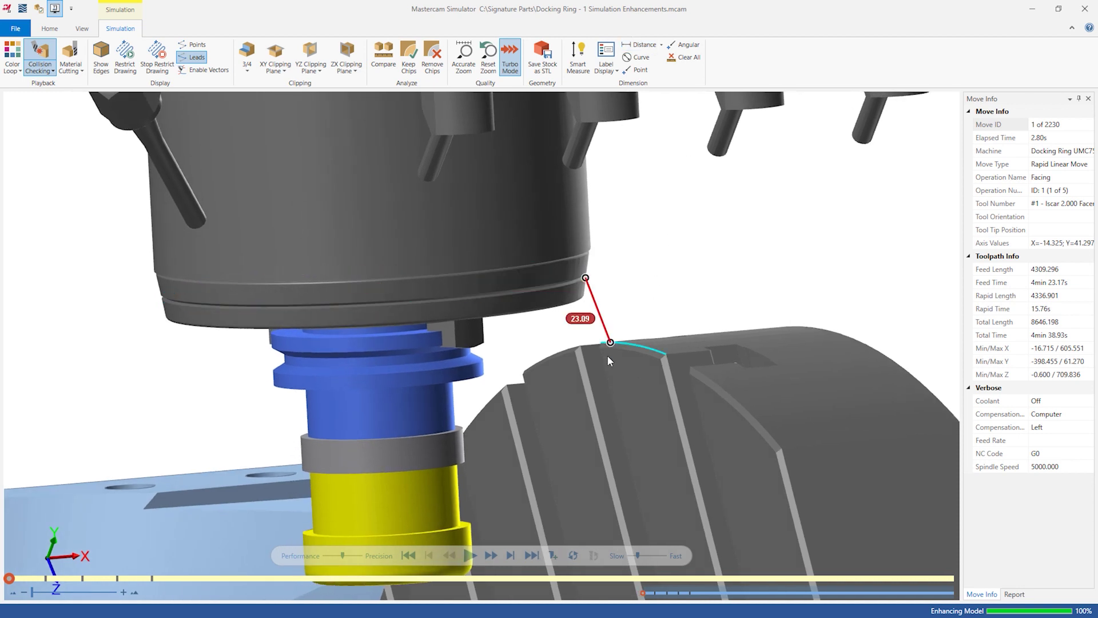
left_click(489, 554)
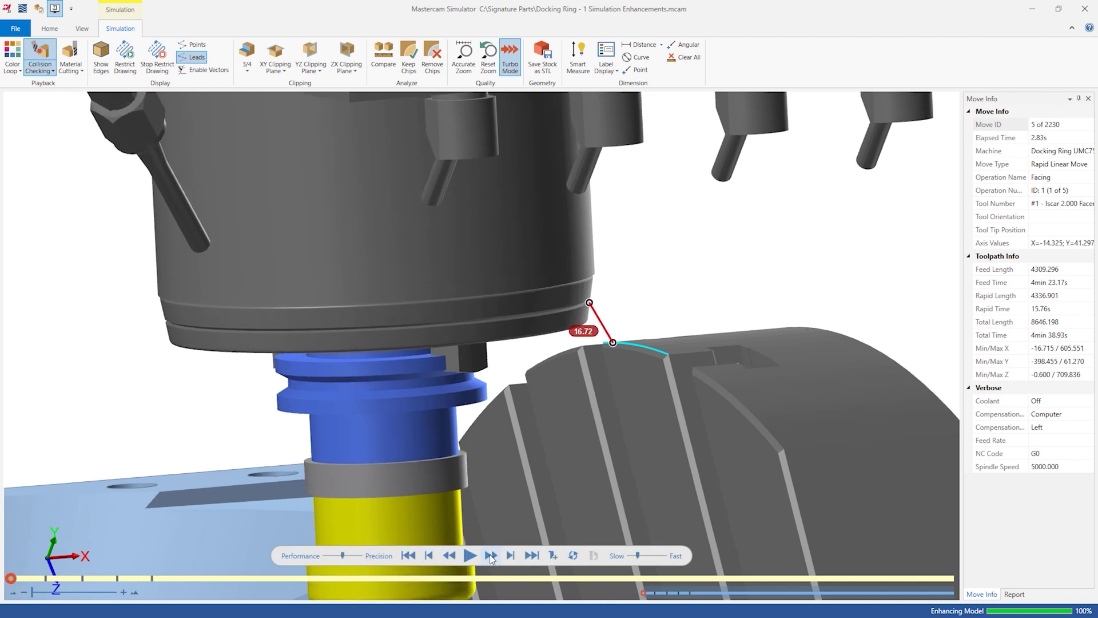
left_click(470, 555)
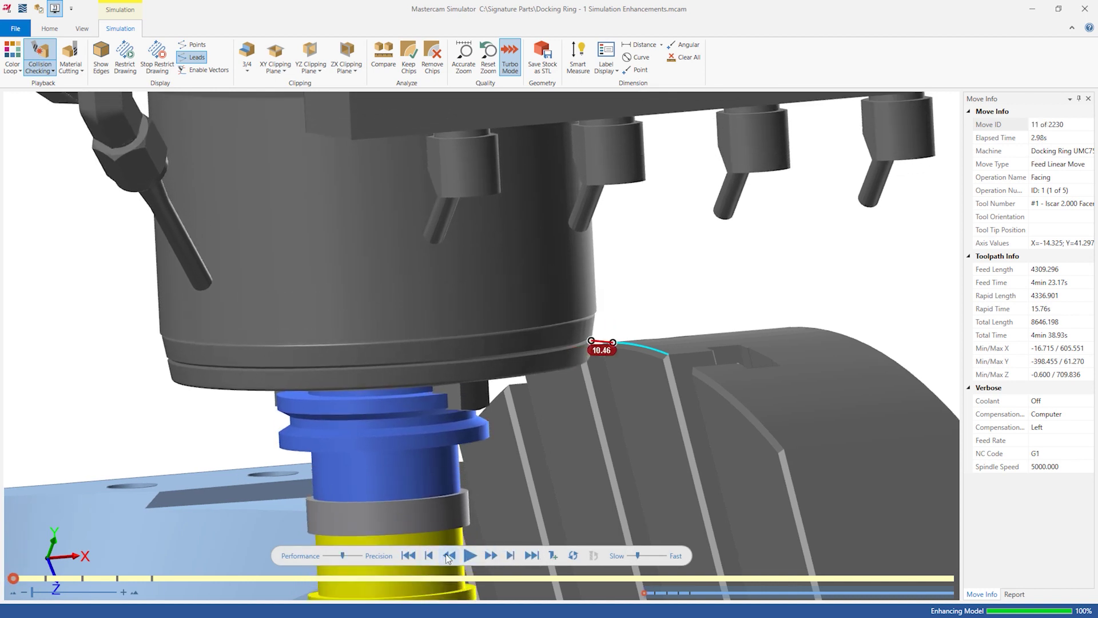
left_click(448, 555)
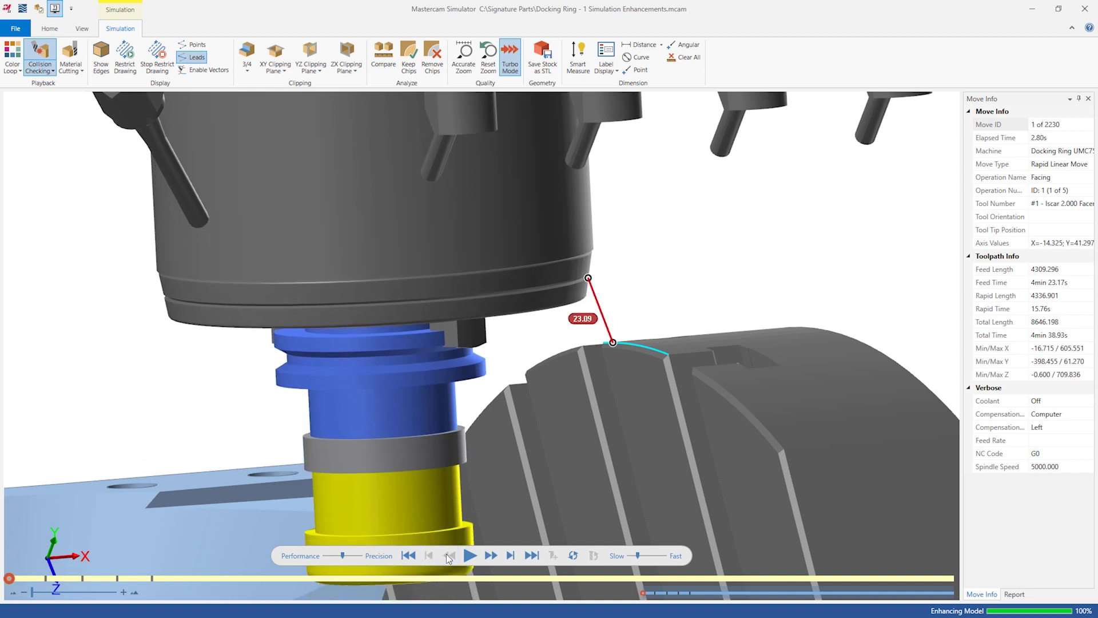
left_click(686, 61)
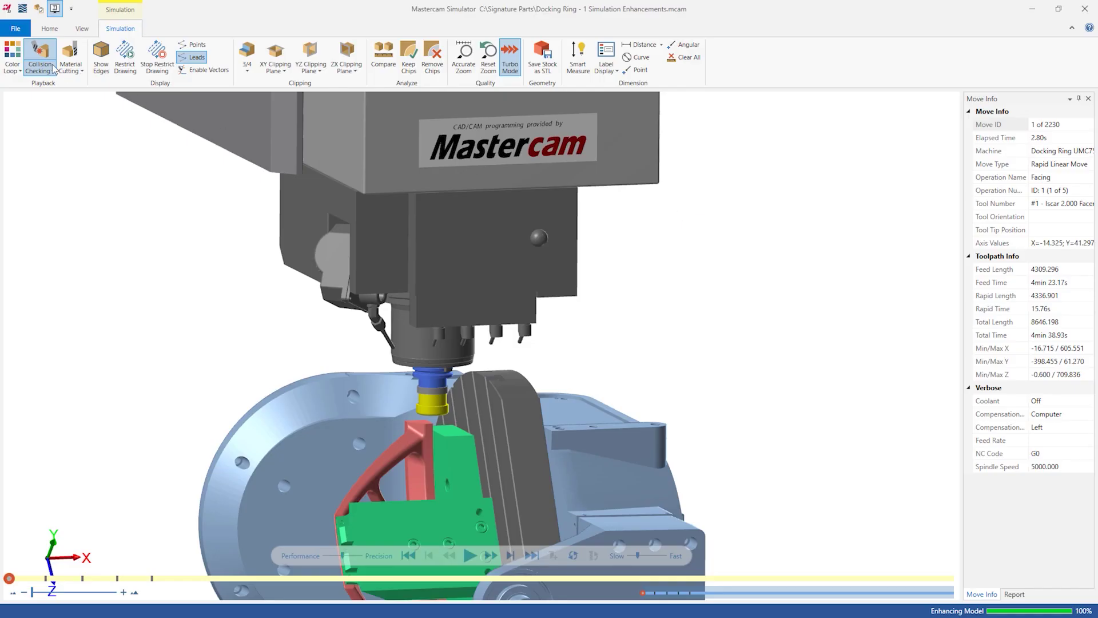
left_click(16, 28)
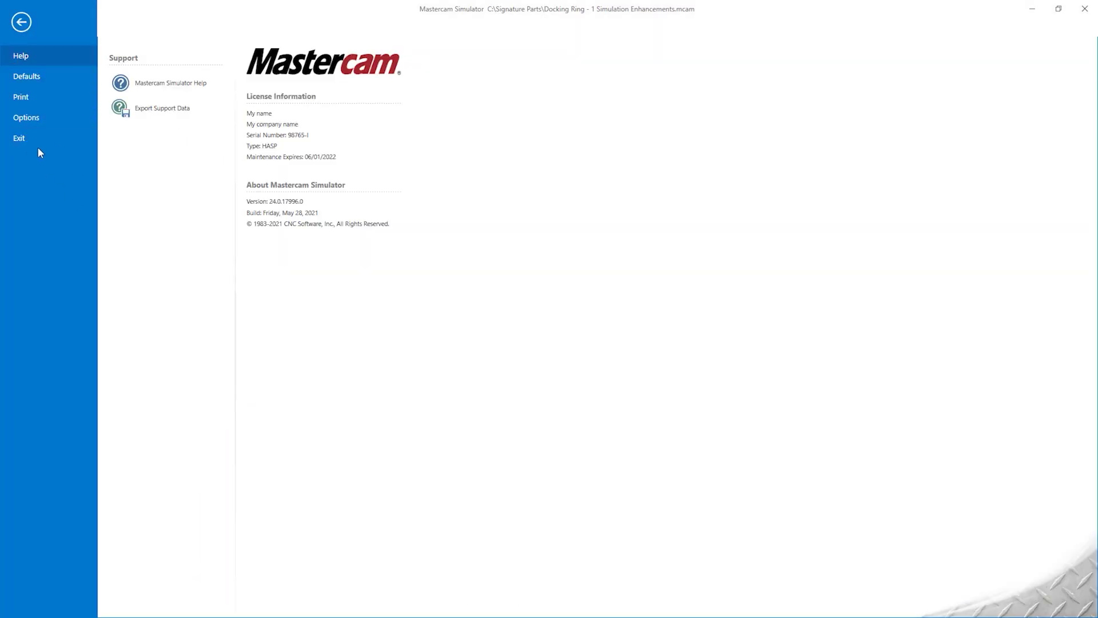
left_click(33, 117)
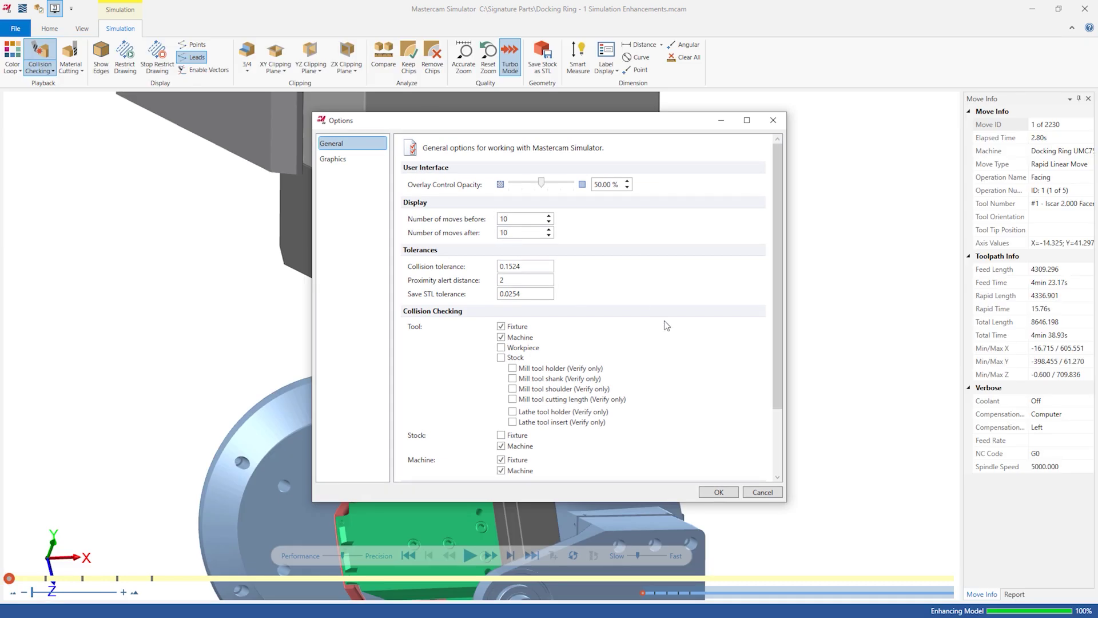
scroll(652, 318, "down", 2)
scroll(635, 306, "down", 1)
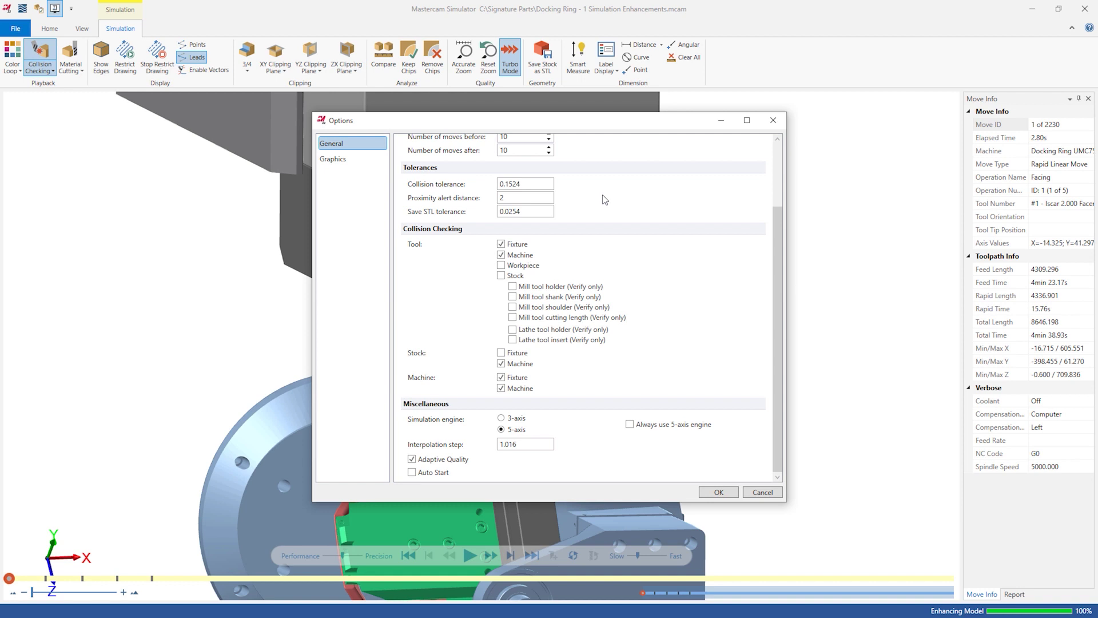
left_click(773, 120)
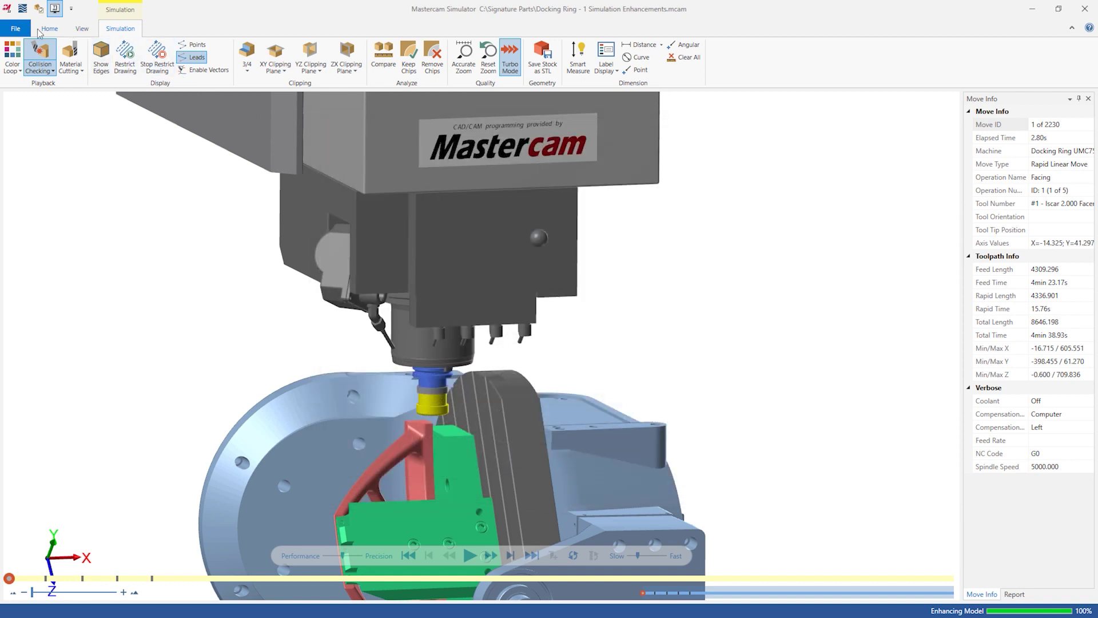
Add proximity alert and axis limit overrun to the simulation stop conditions.
left_click(43, 30)
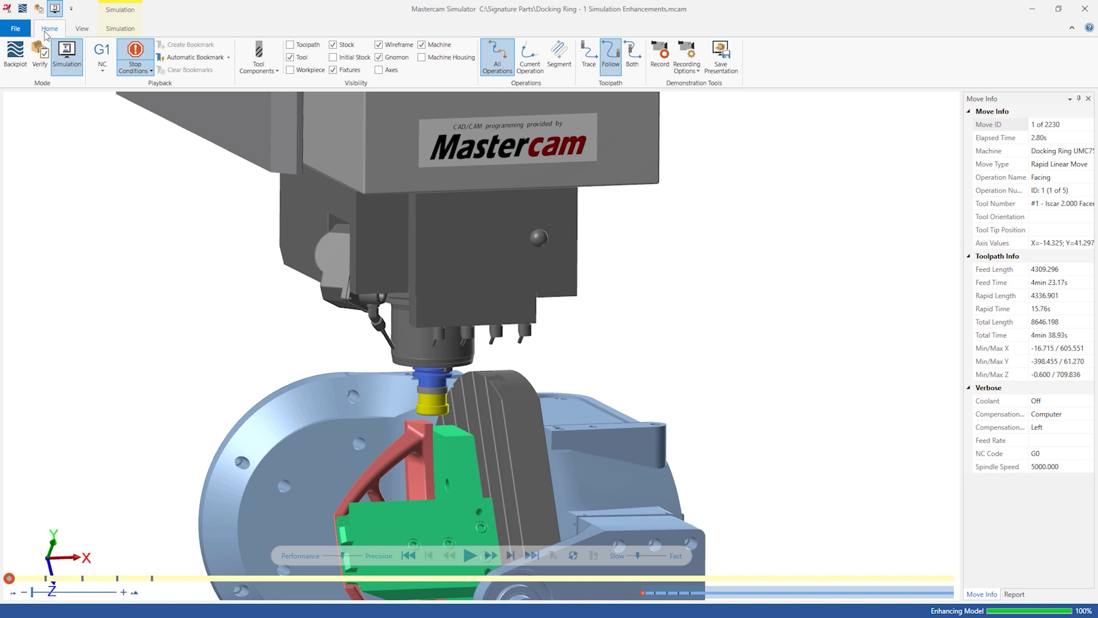
left_click(136, 64)
left_click(158, 154)
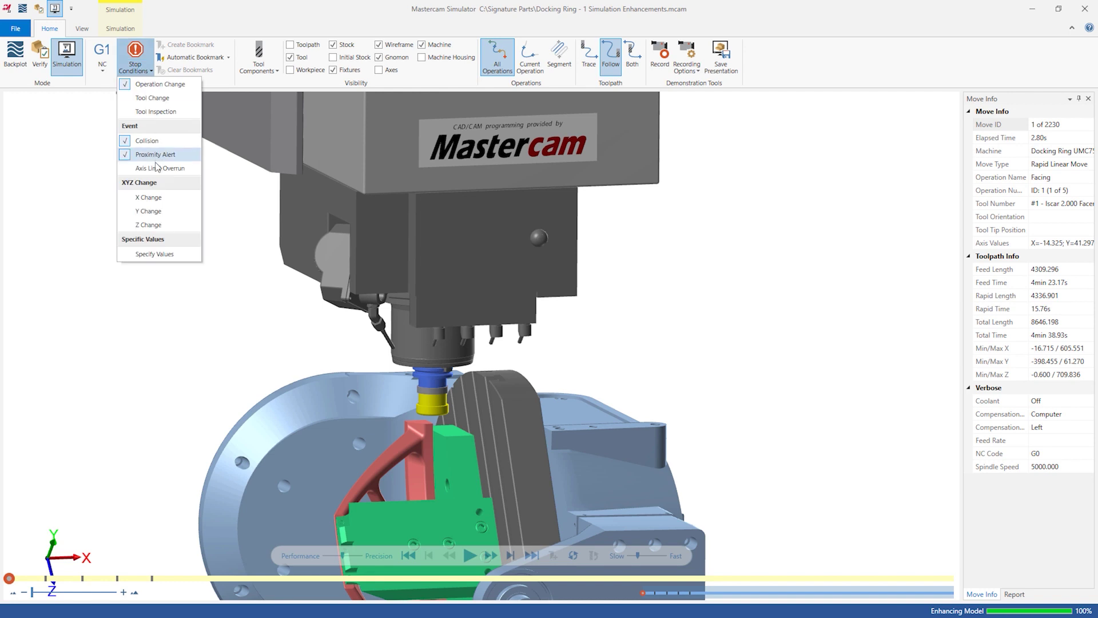
left_click(158, 167)
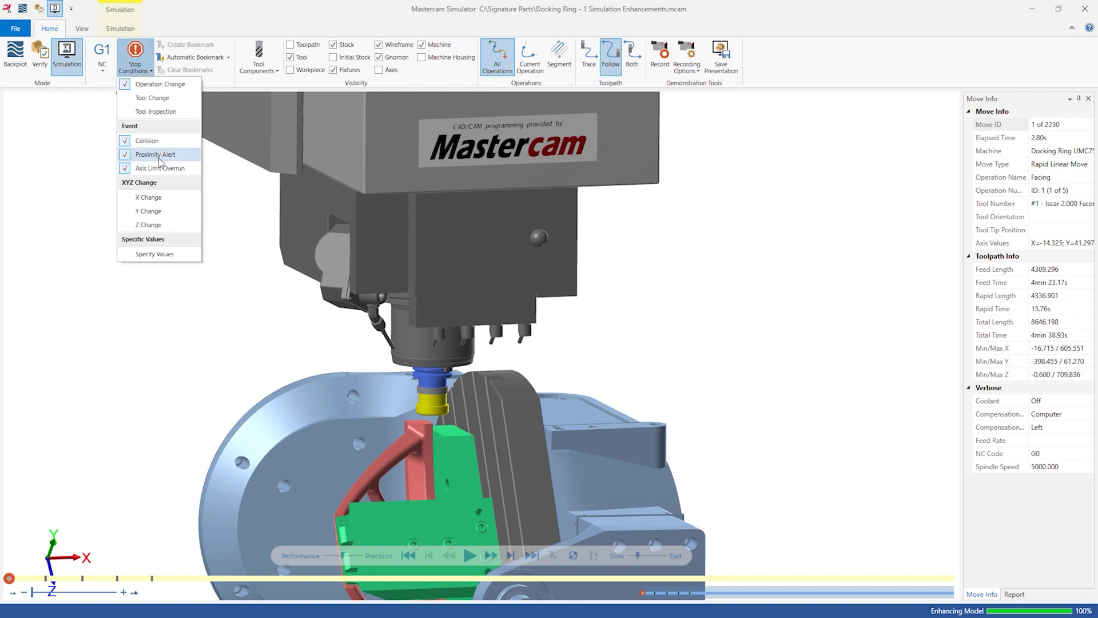
left_click(704, 276)
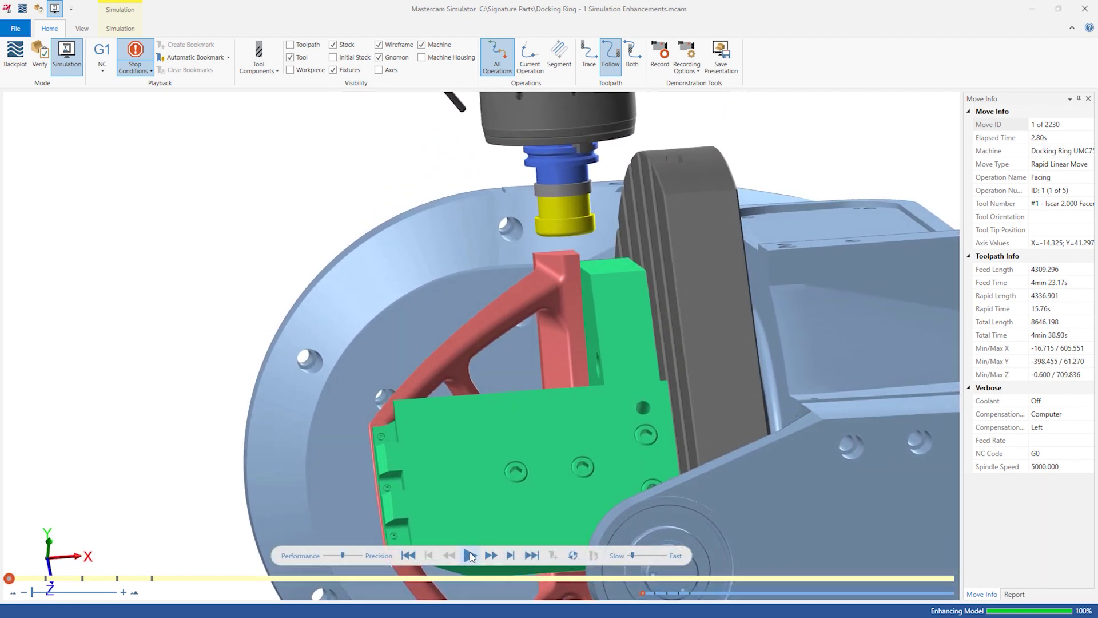
Step move by move past the early proximity alert, then resume playback until it pauses at move 88.
left_click(469, 555)
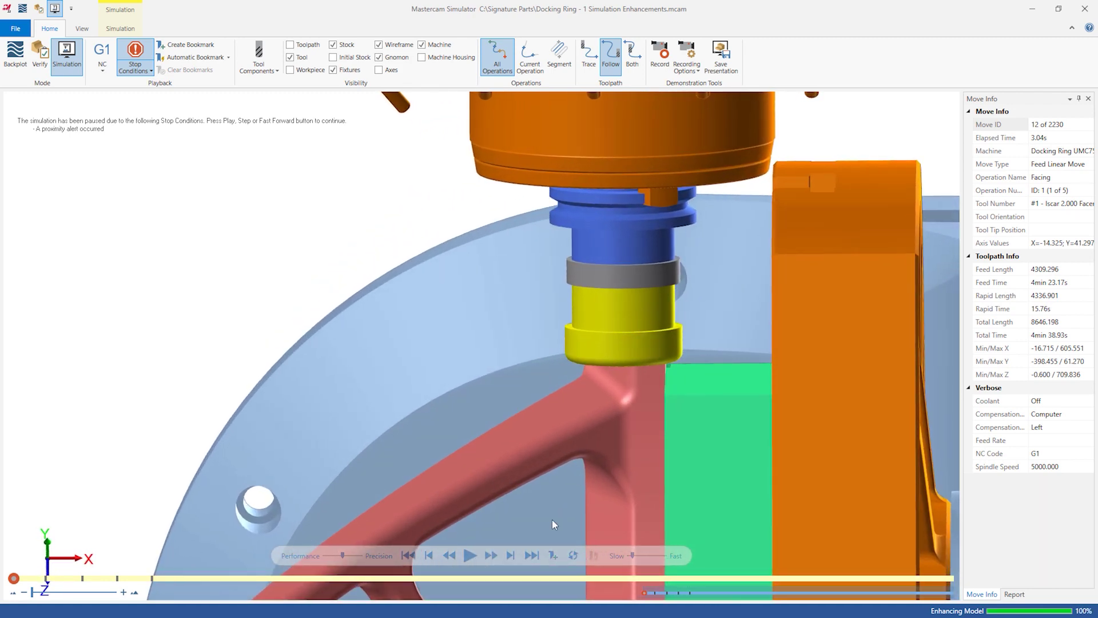
left_click(491, 556)
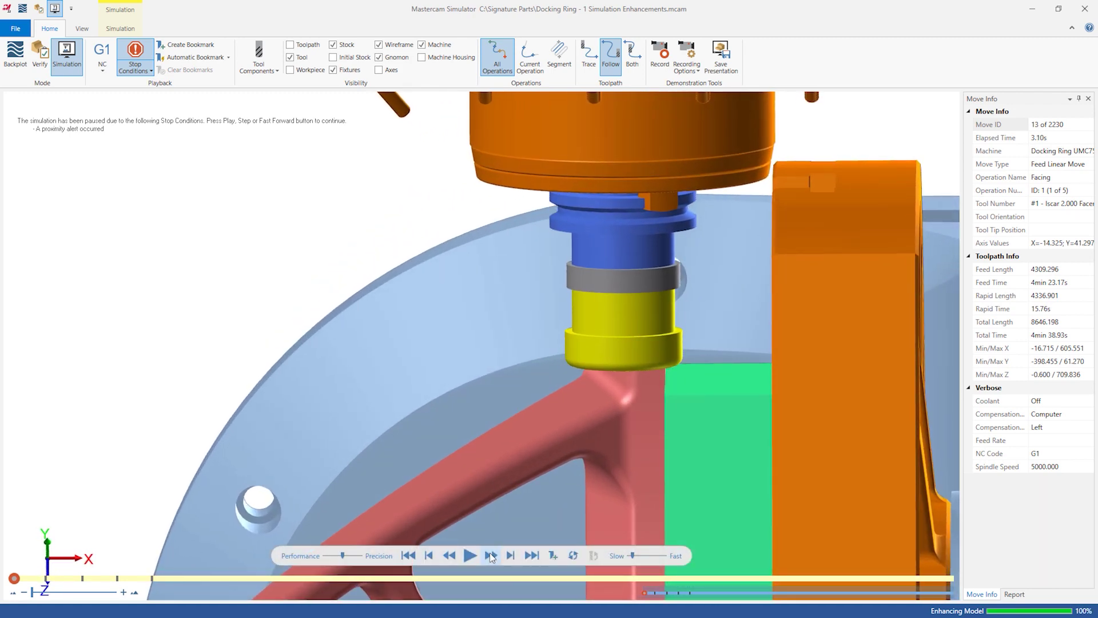
left_click(491, 555)
left_click(491, 556)
left_click(490, 555)
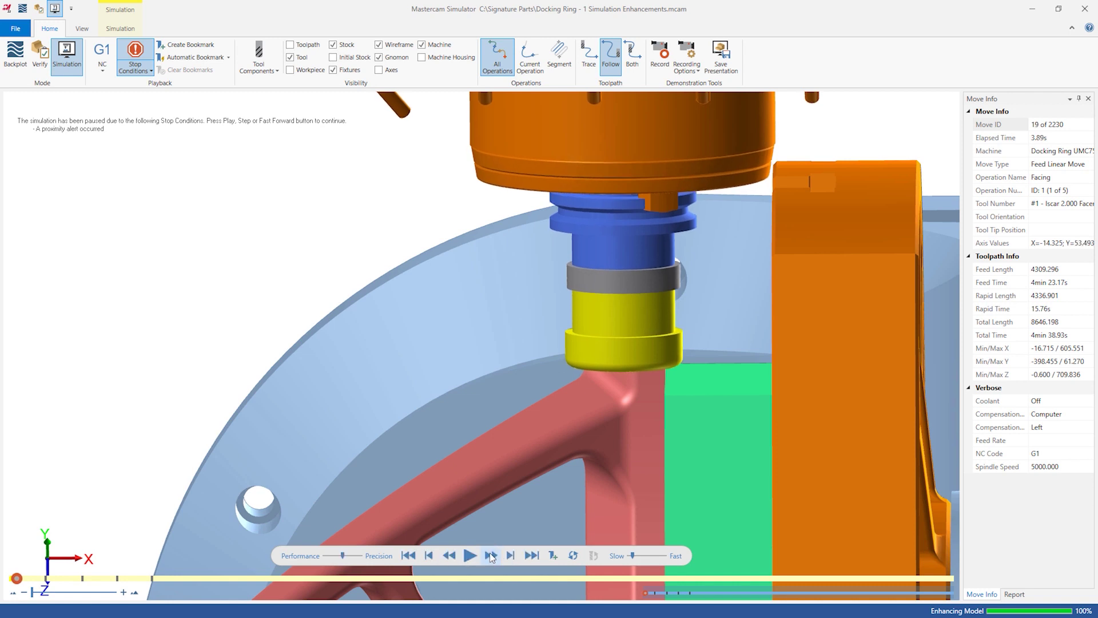
left_click(491, 556)
left_click(490, 555)
left_click(490, 555)
left_click(491, 556)
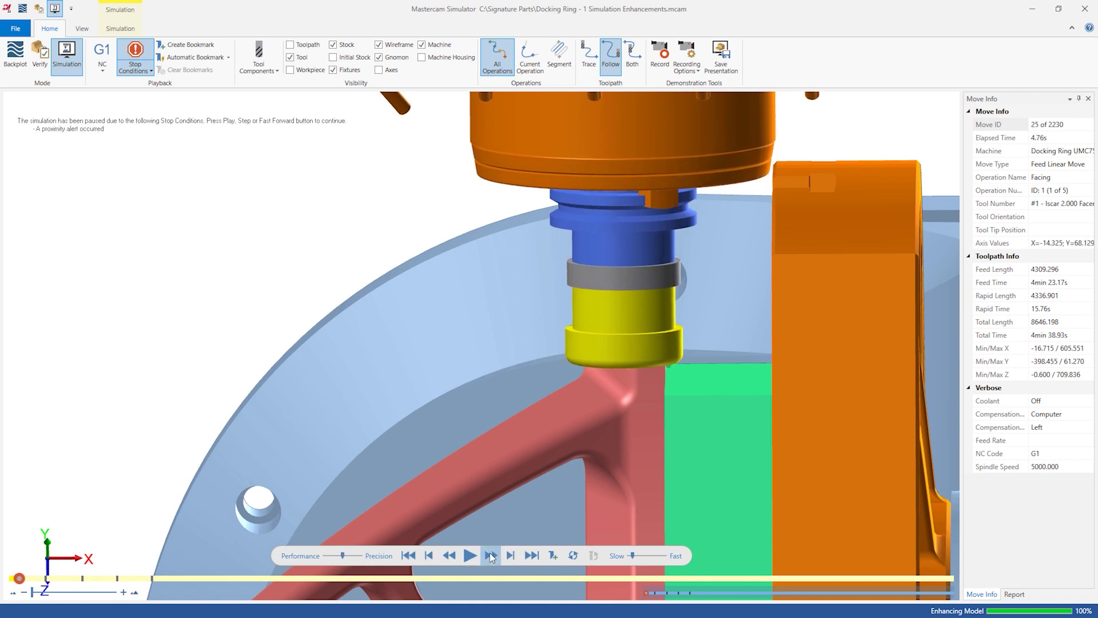
left_click(491, 556)
left_click(491, 555)
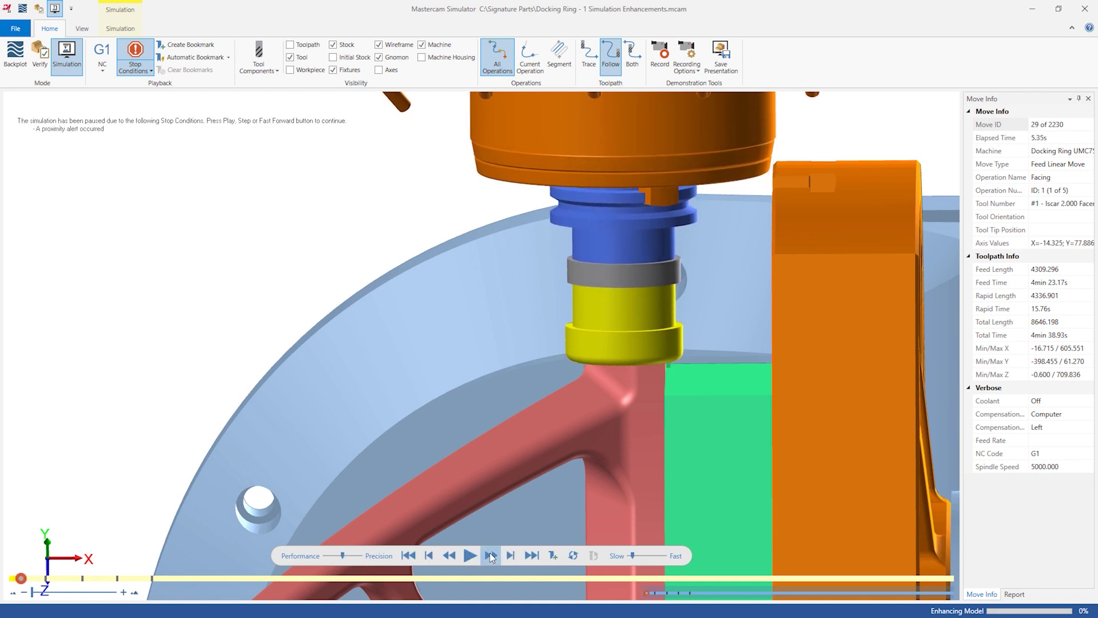
left_click(491, 555)
left_click(491, 555)
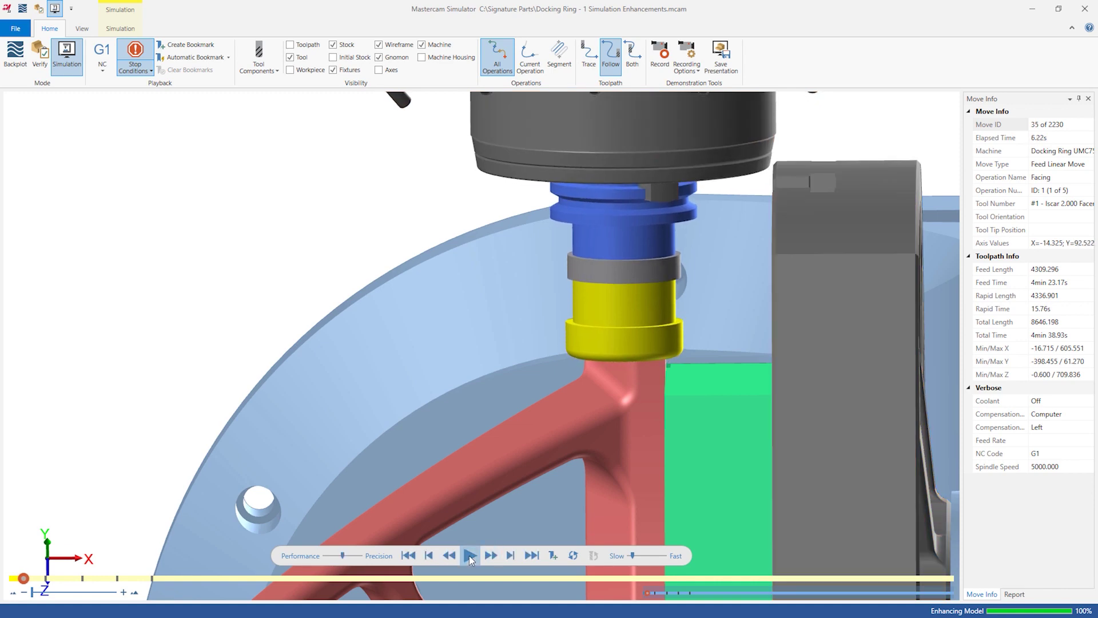
left_click(469, 555)
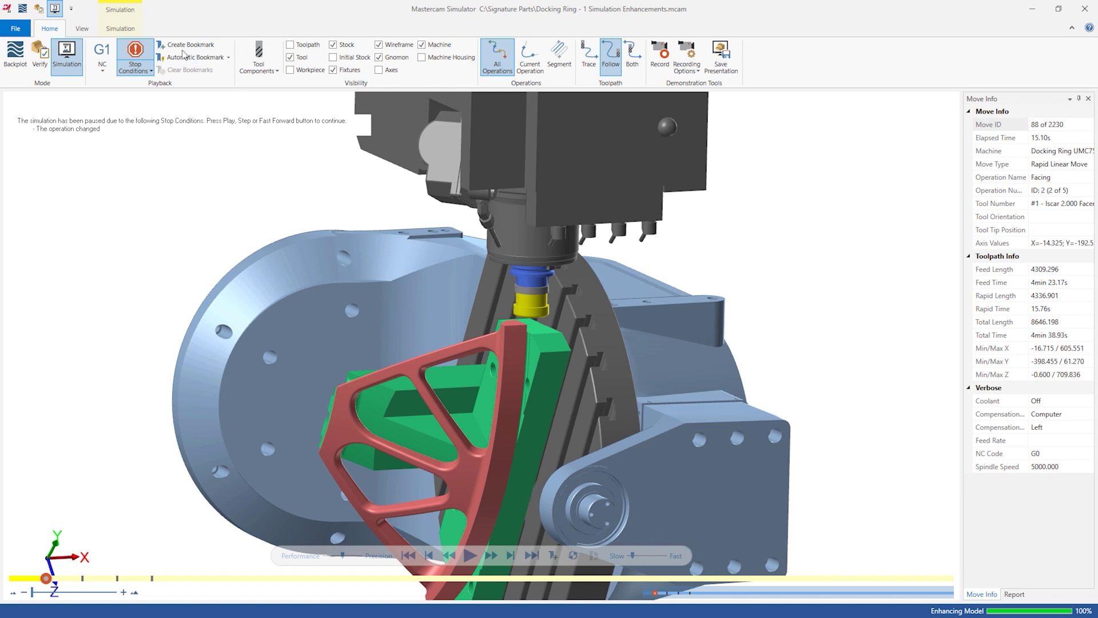
Run the simulation to move 2230 and display the machine housing around the setup.
left_click(470, 555)
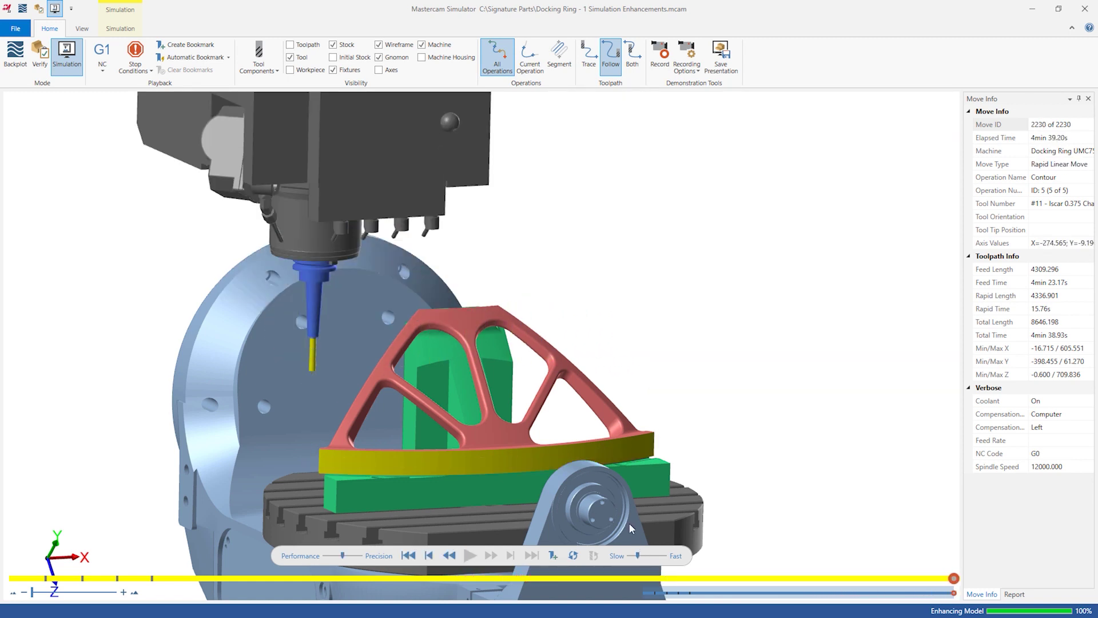
left_click(425, 58)
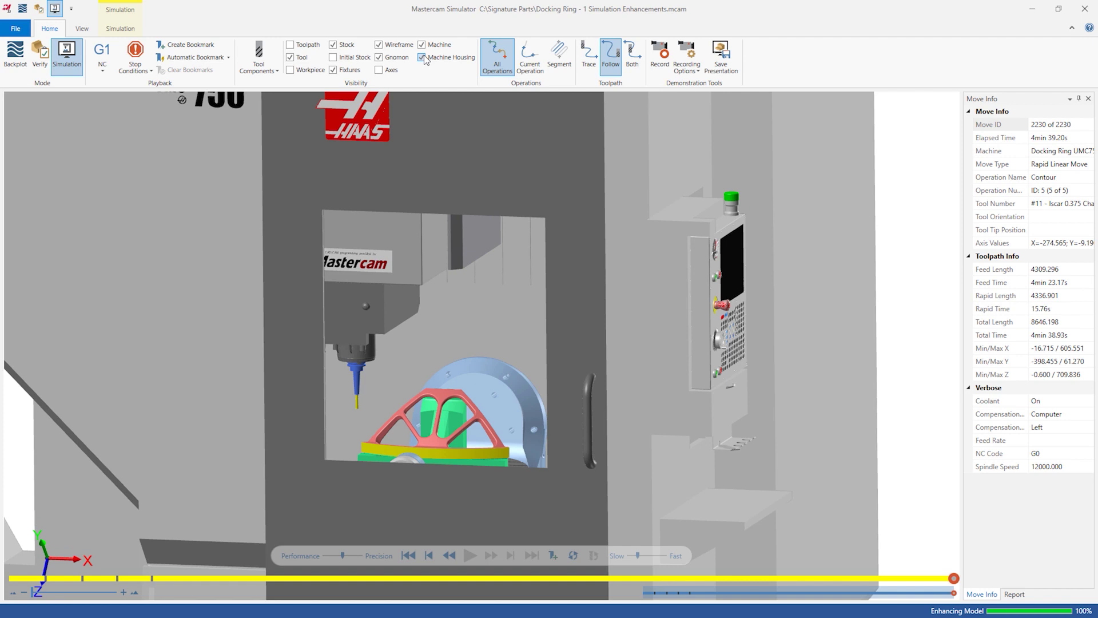
Jump to the first X value overflow at move 339 and read X = 274.565 in Move Info.
left_click(1014, 592)
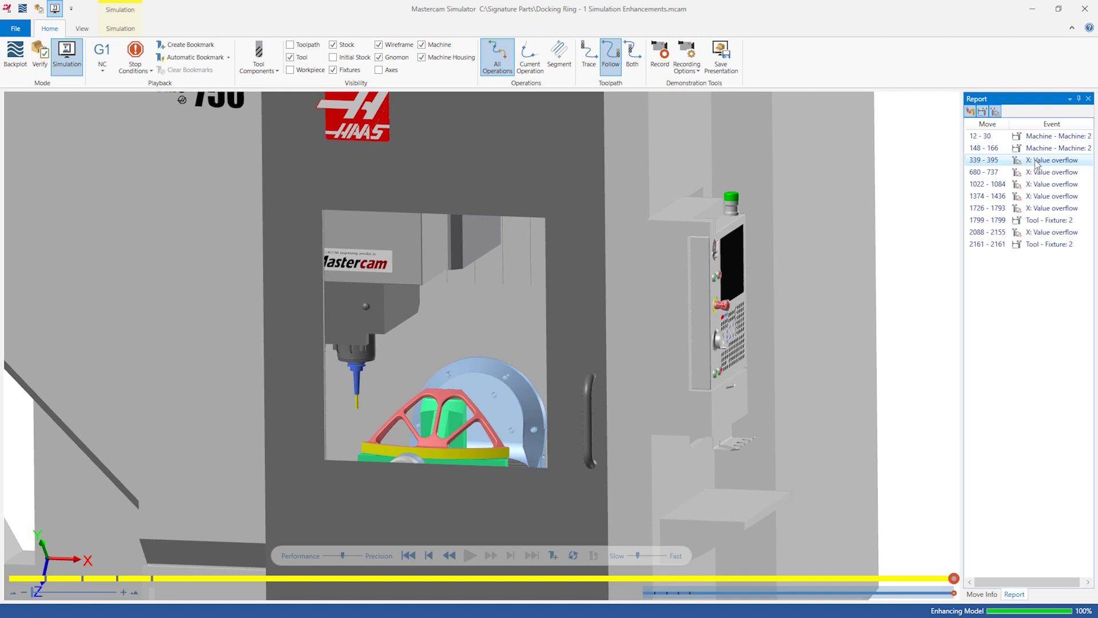
left_click(1036, 164)
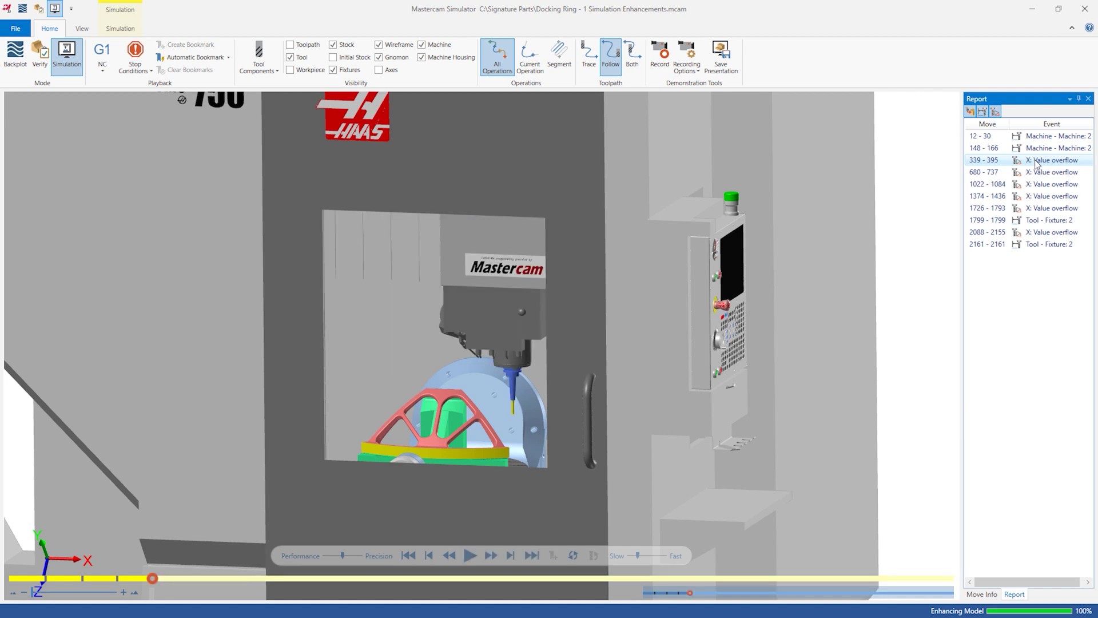
left_click(983, 594)
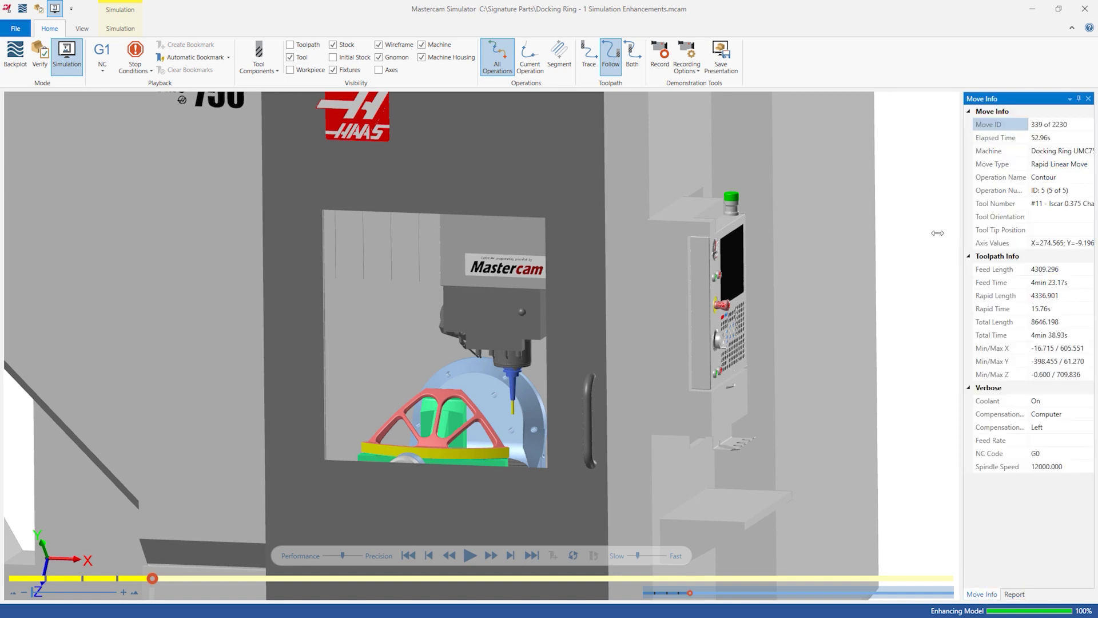
left_click_drag(937, 233, 846, 233)
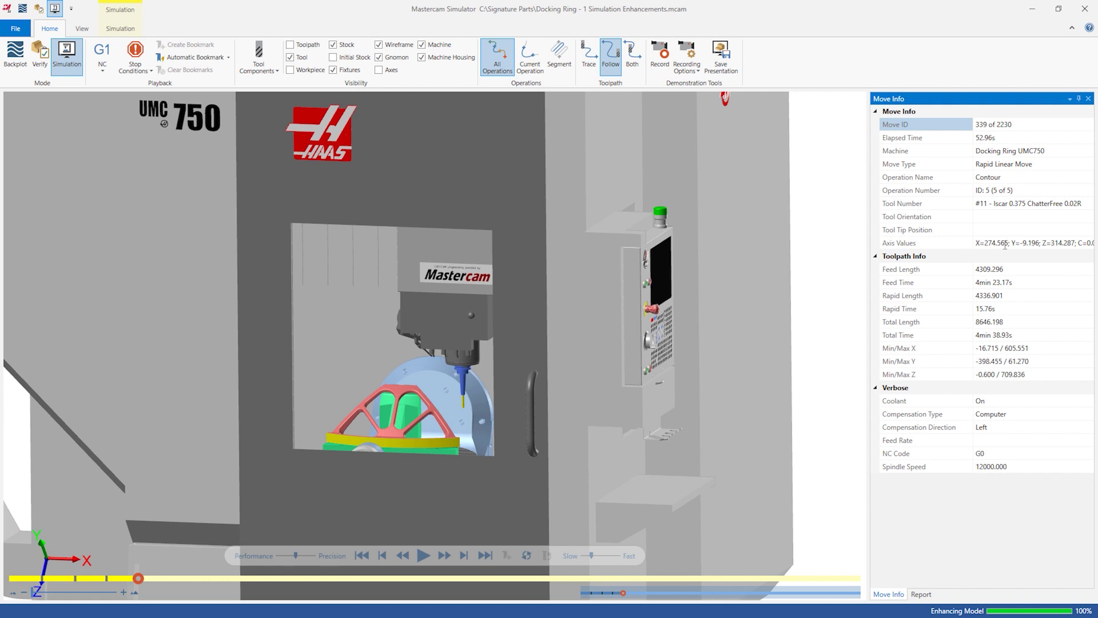
left_click_drag(1008, 243, 1001, 242)
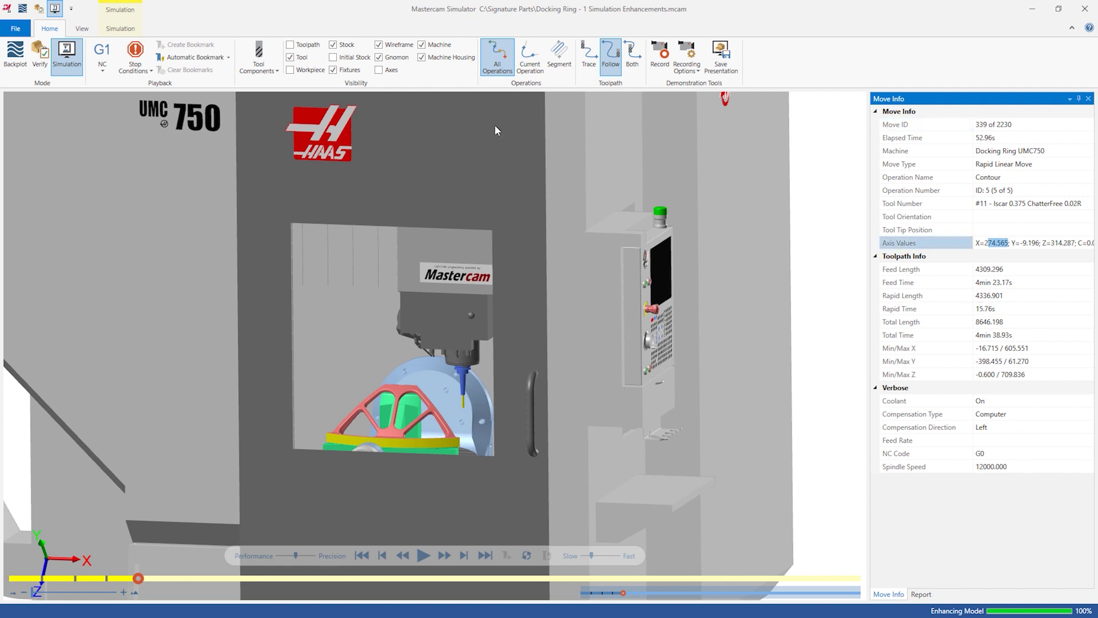
left_click(81, 28)
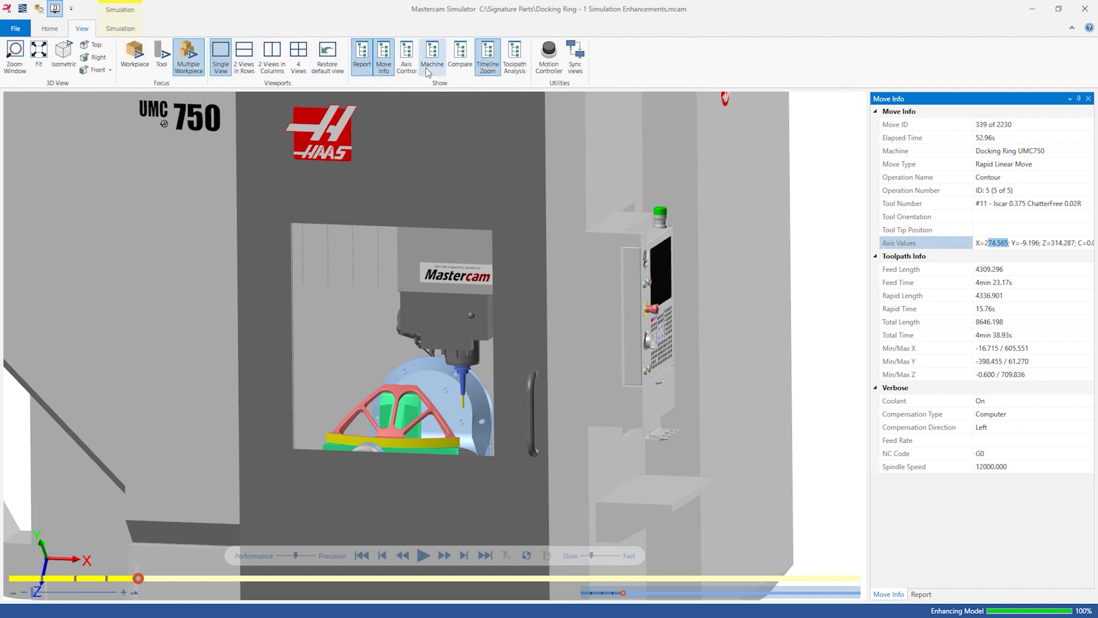
Jog the X axis with the Axis Control dial to about 273.620, beyond its 270.500 limit.
scroll(1069, 430, "down", 2)
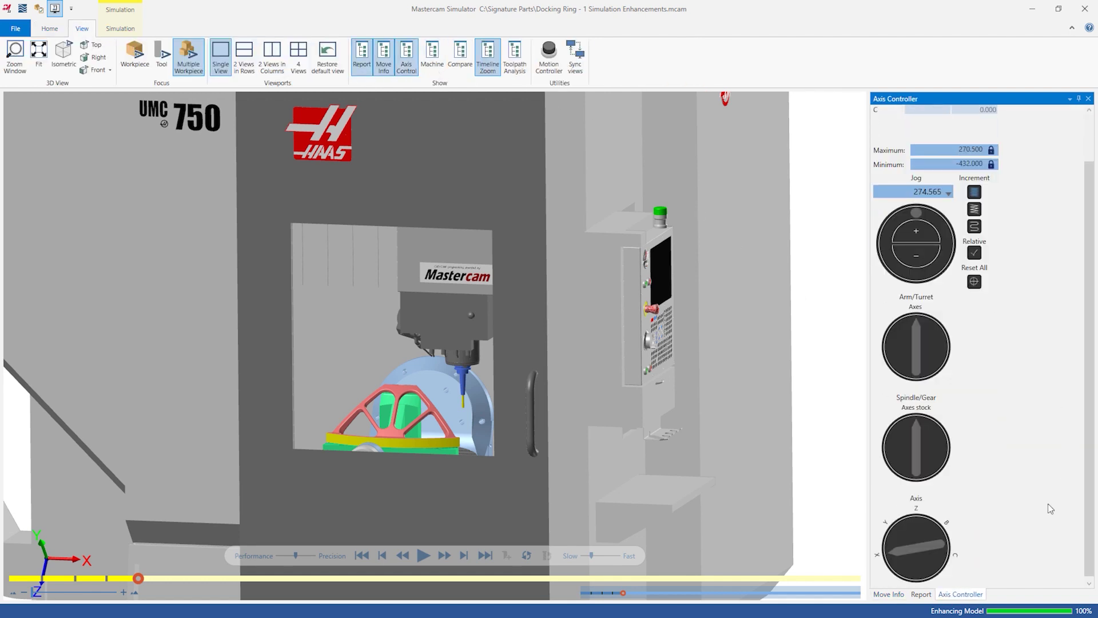
scroll(1067, 372, "up", 2)
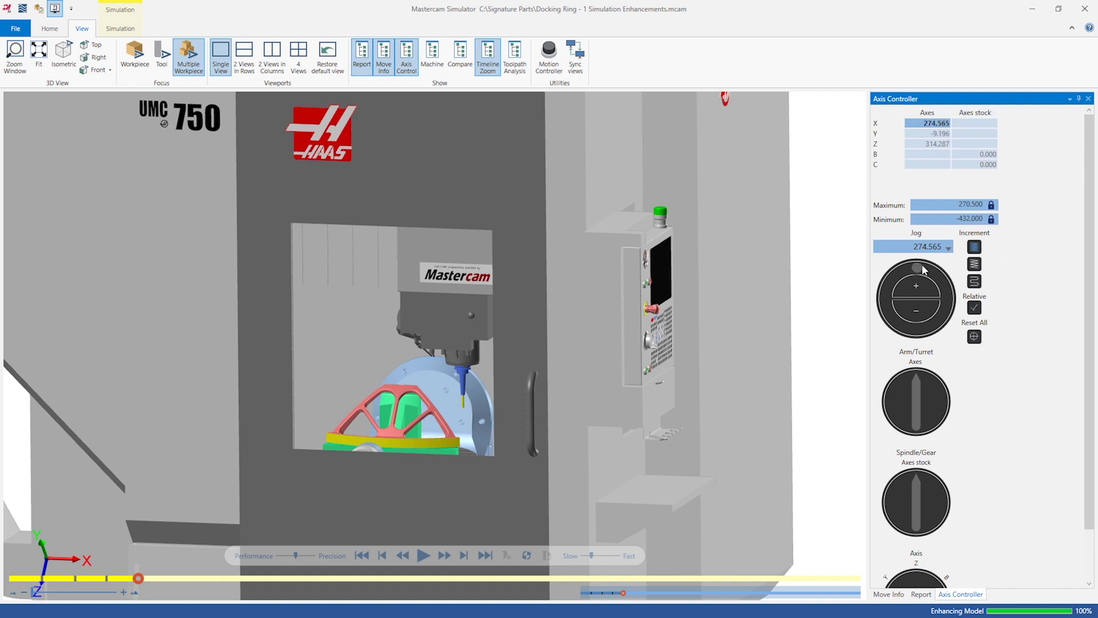
mouse_move(945, 278)
left_mouse_down()
mouse_move(957, 309)
mouse_move(896, 333)
mouse_move(949, 285)
mouse_move(919, 264)
mouse_move(890, 279)
mouse_move(928, 255)
left_mouse_up()
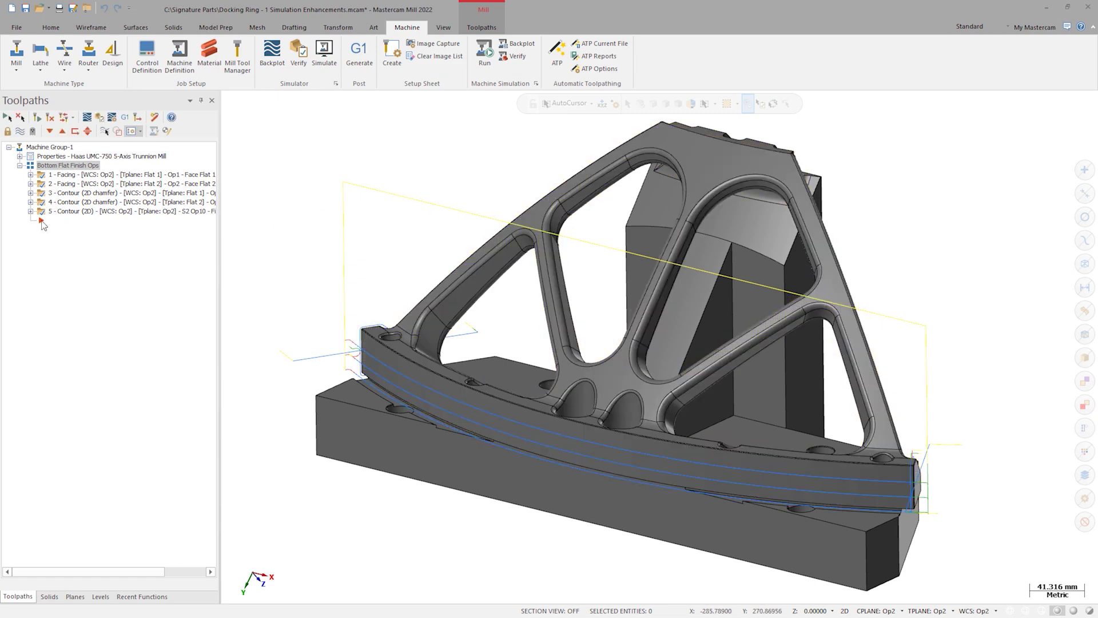
Shorten operation 5 Contour's lead-in/out length and radius, then regenerate its toolpath.
left_click(31, 212)
left_click(60, 222)
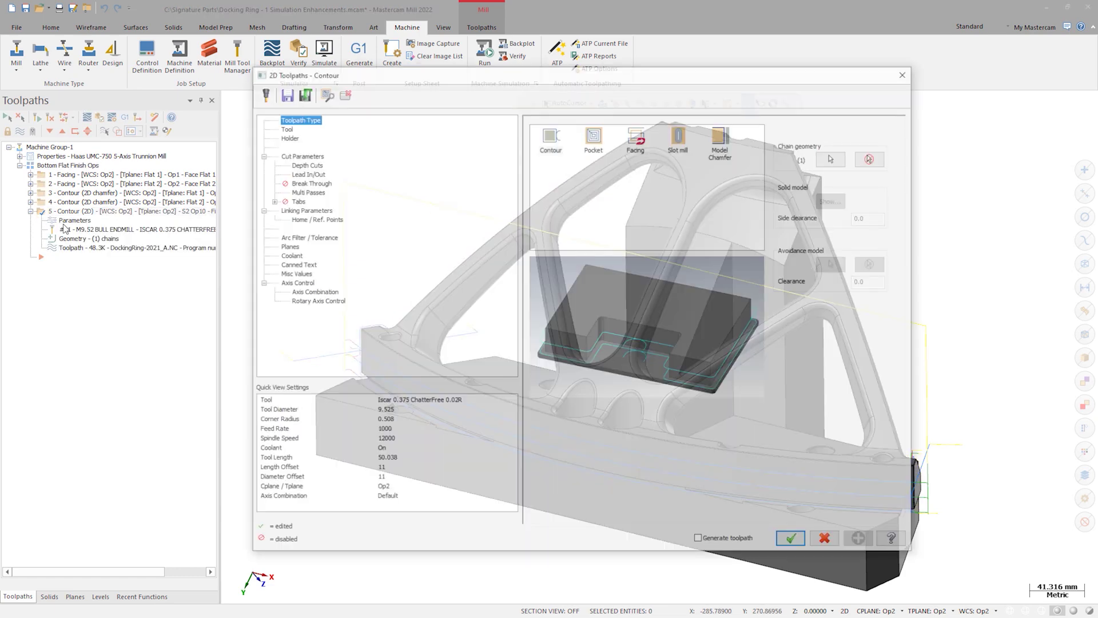
left_click(316, 174)
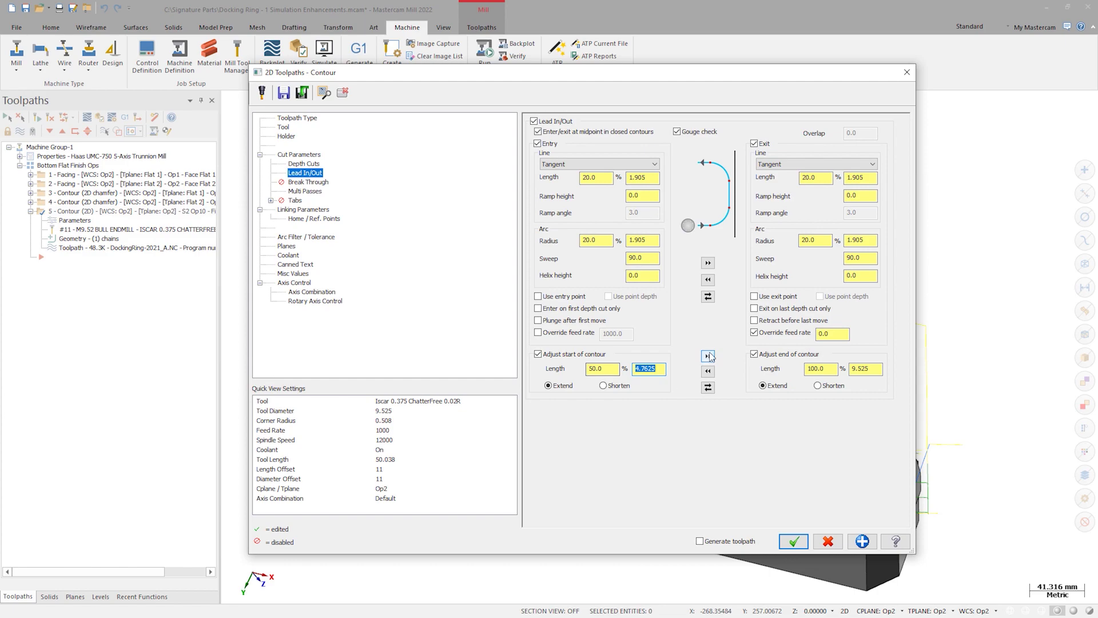
left_click(783, 545)
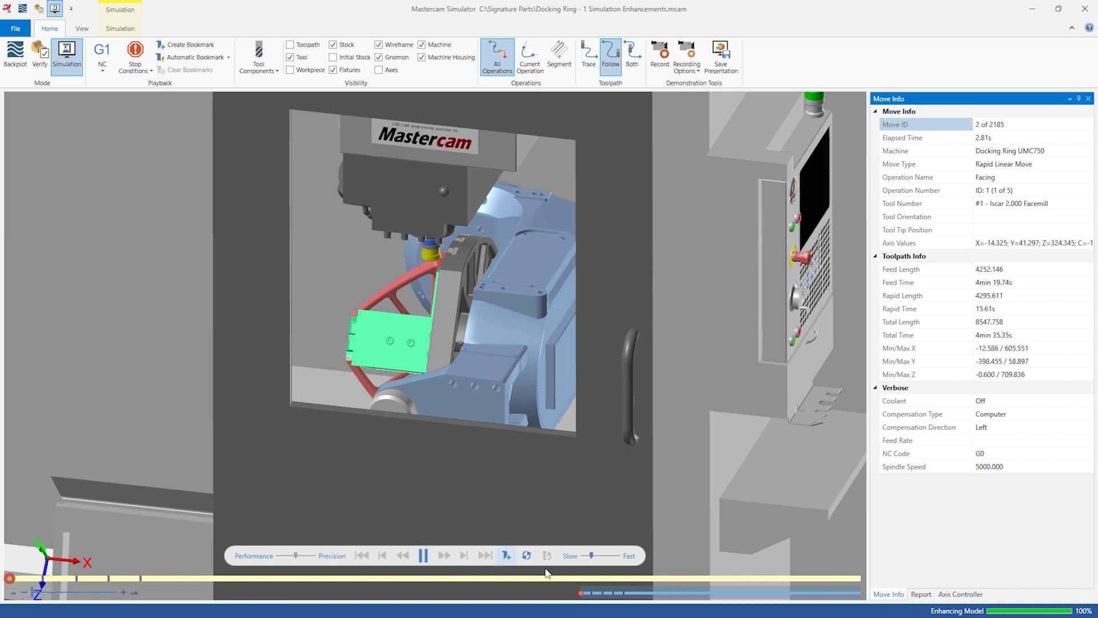
Run the rerun to move 2185 and check the event report for X value overflows.
left_click_drag(592, 555, 594, 555)
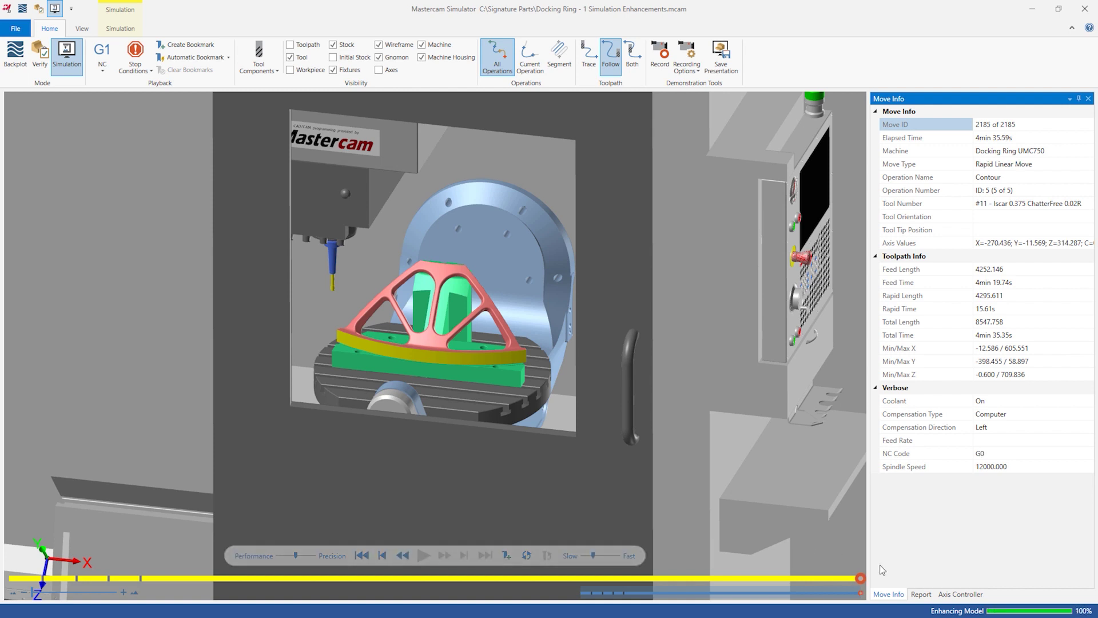
left_click(921, 595)
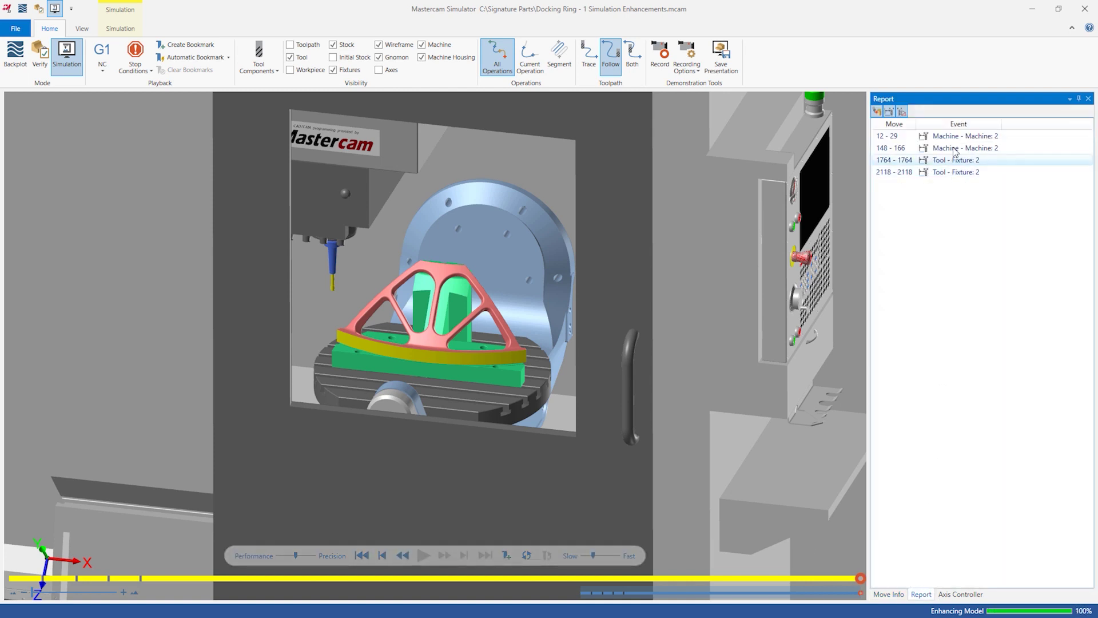